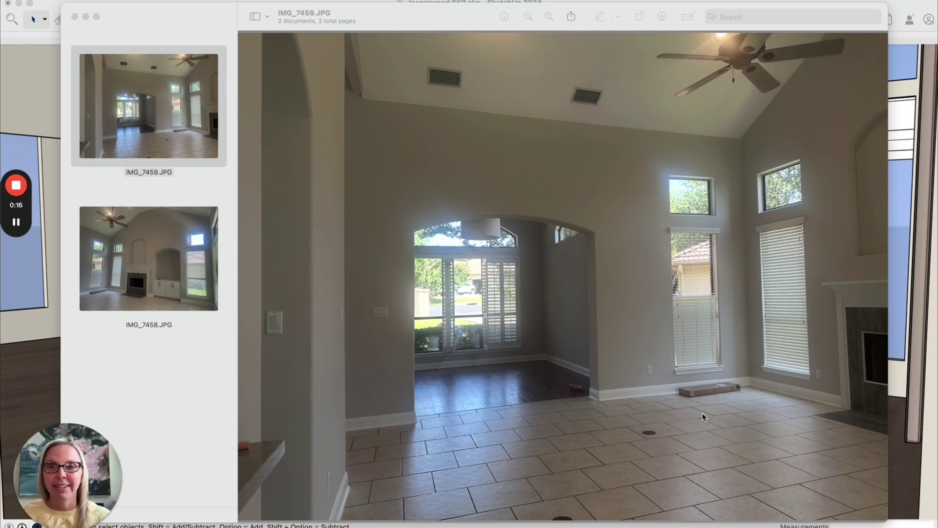
Step: Bring the Preview room-photos window forward and close it
{"action": "left_click", "coordinate": [147, 245]}
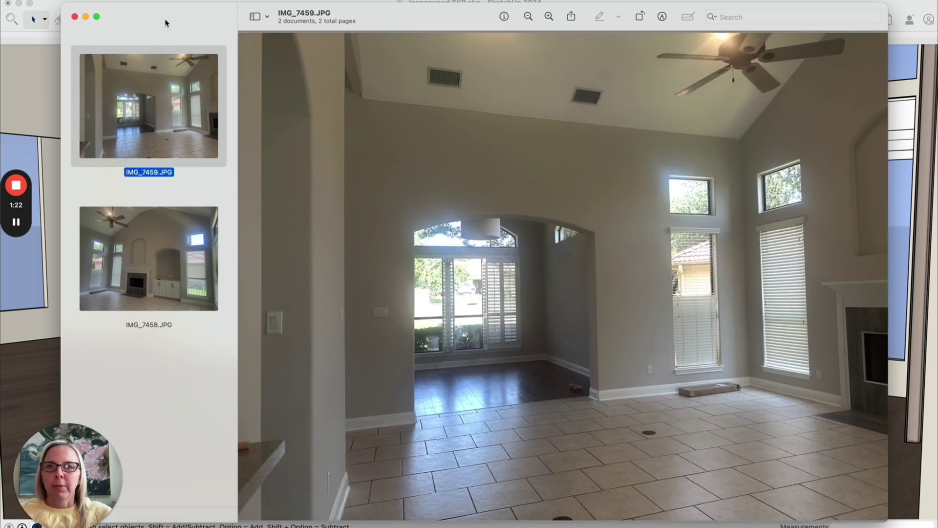
{"action": "left_click", "coordinate": [75, 18]}
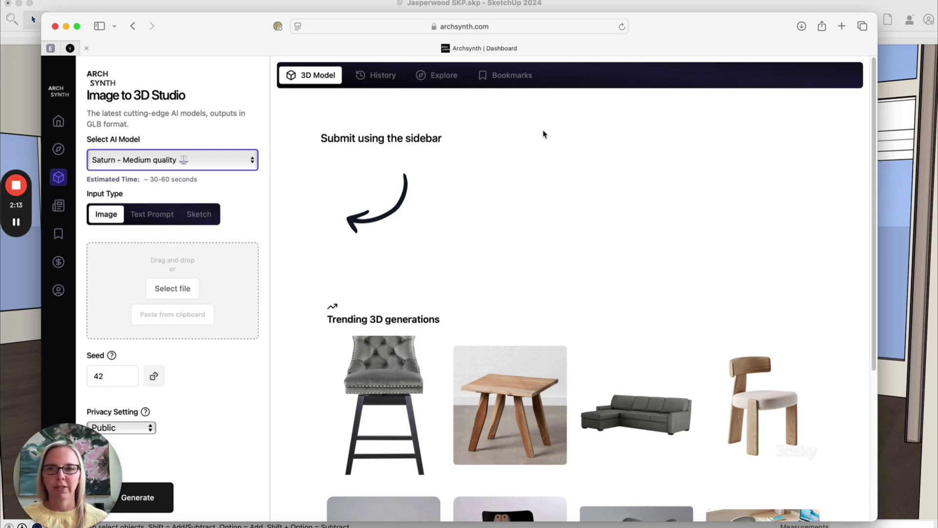
Step: Go back to the Image to 3D Studio and pick Nebula - Best Quality as the AI model
{"action": "left_click", "coordinate": [57, 124]}
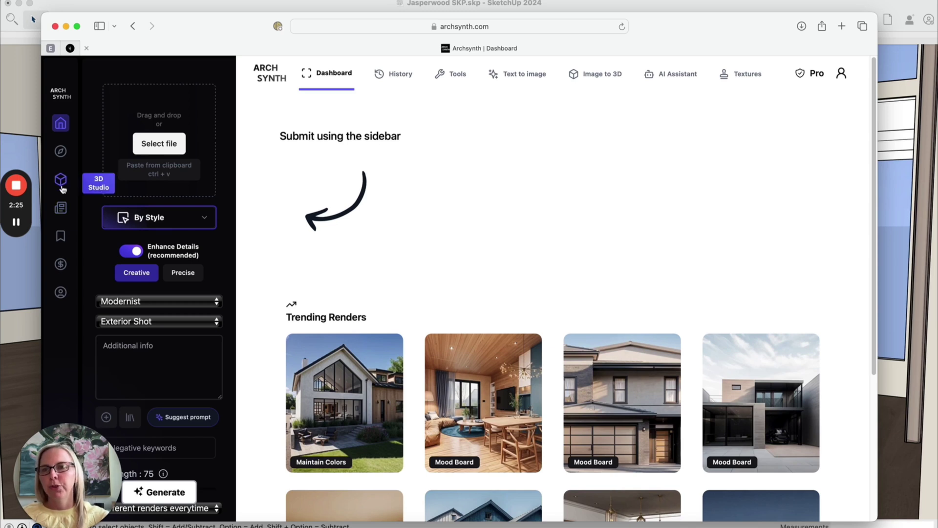
{"action": "left_click", "coordinate": [59, 180]}
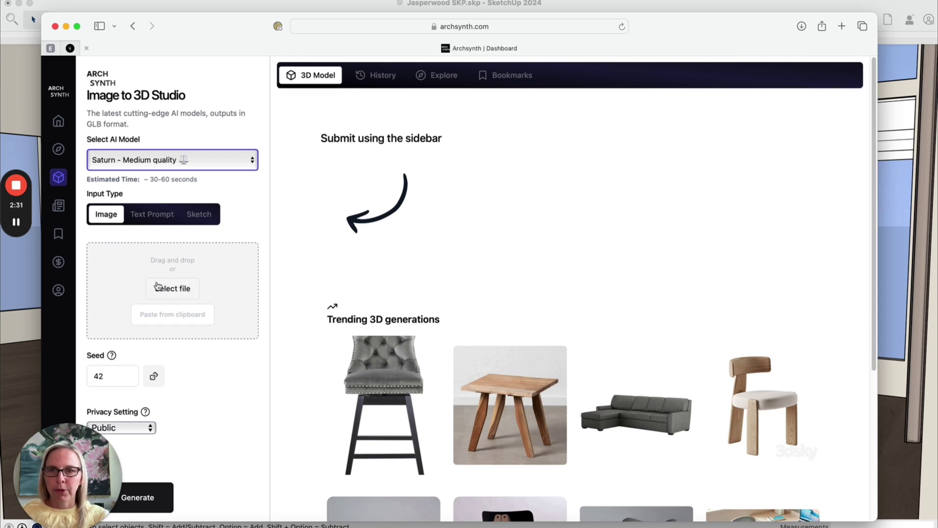
{"action": "left_click", "coordinate": [196, 161]}
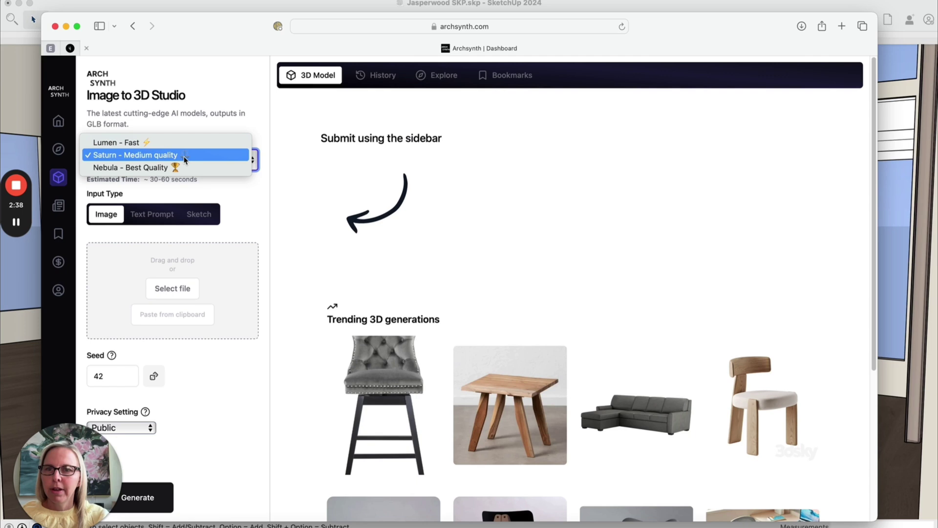
{"action": "left_click", "coordinate": [148, 168]}
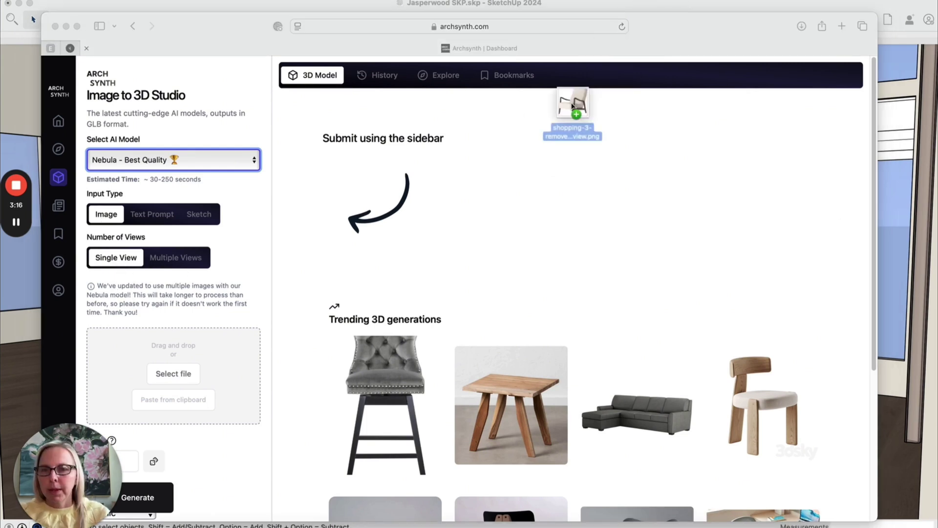
Step: Drop the armchair PNG into the upload zone and check it in an enlarged preview
{"action": "left_click_drag", "start_coordinate": [578, 105], "coordinate": [177, 382]}
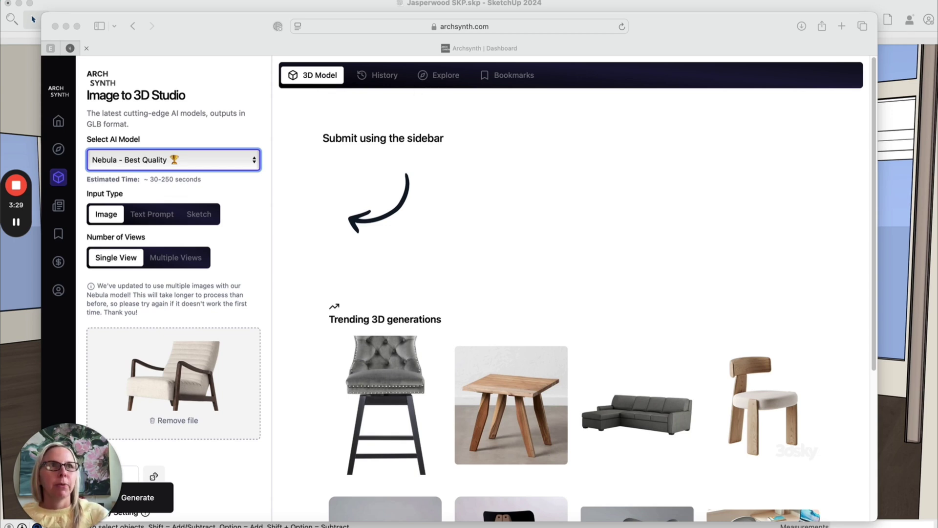
{"action": "key", "text": "super+Tab"}
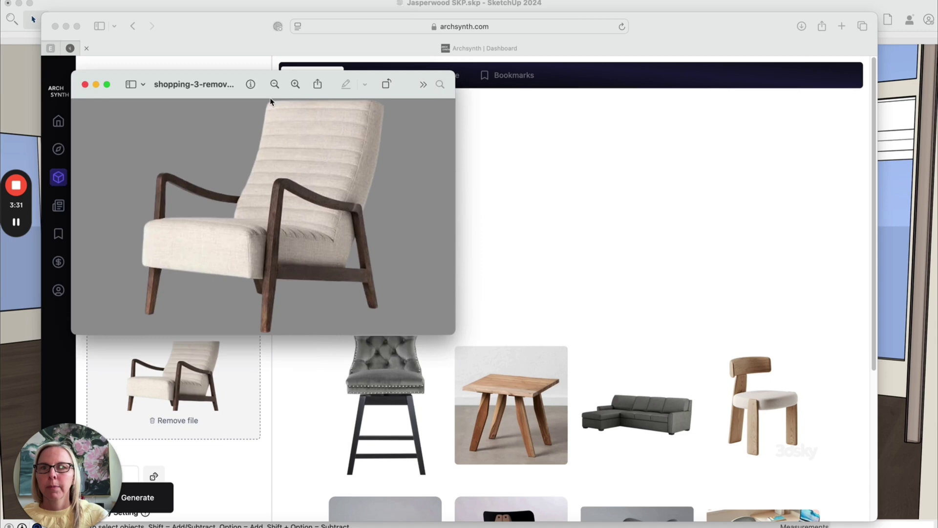
{"action": "left_click_drag", "start_coordinate": [271, 101], "coordinate": [434, 148]}
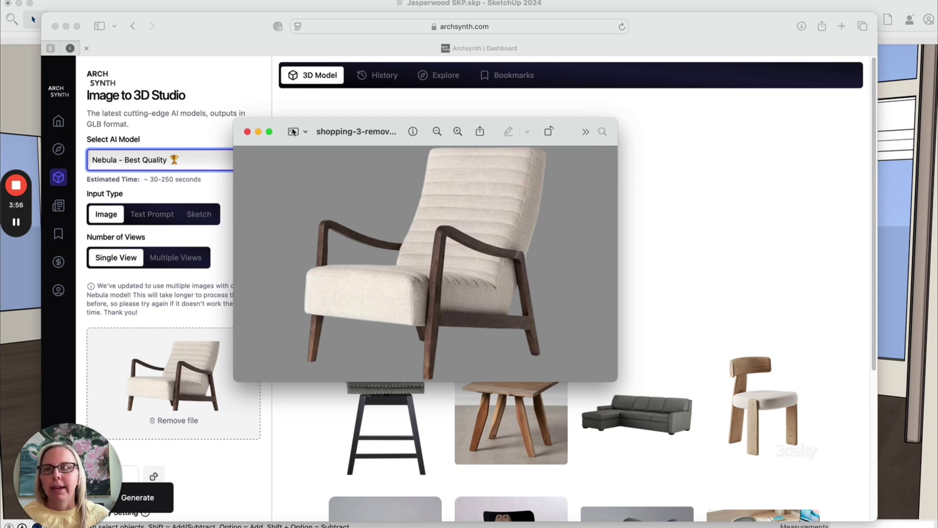
{"action": "left_click", "coordinate": [247, 132]}
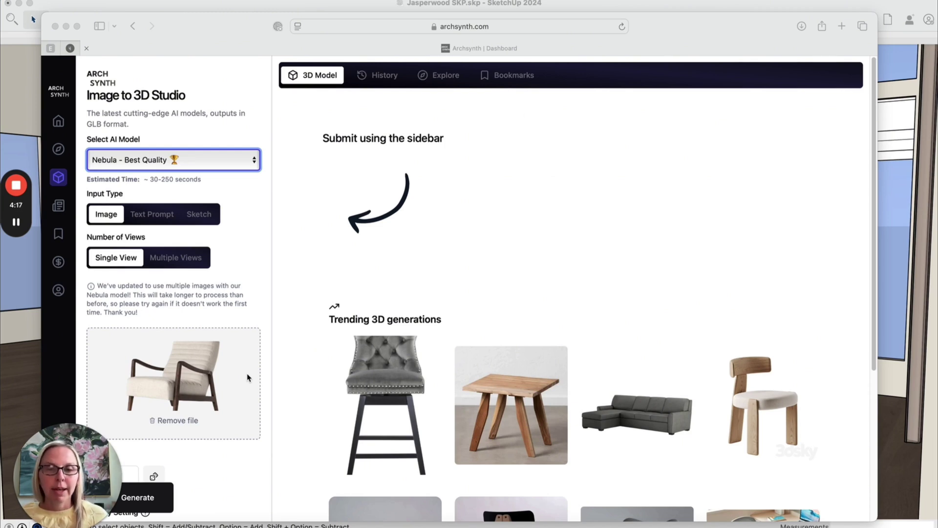
Step: Set Privacy Setting to Private and generate the 3D armchair model
{"action": "scroll", "coordinate": [223, 414], "scroll_direction": "down", "scroll_amount": 5}
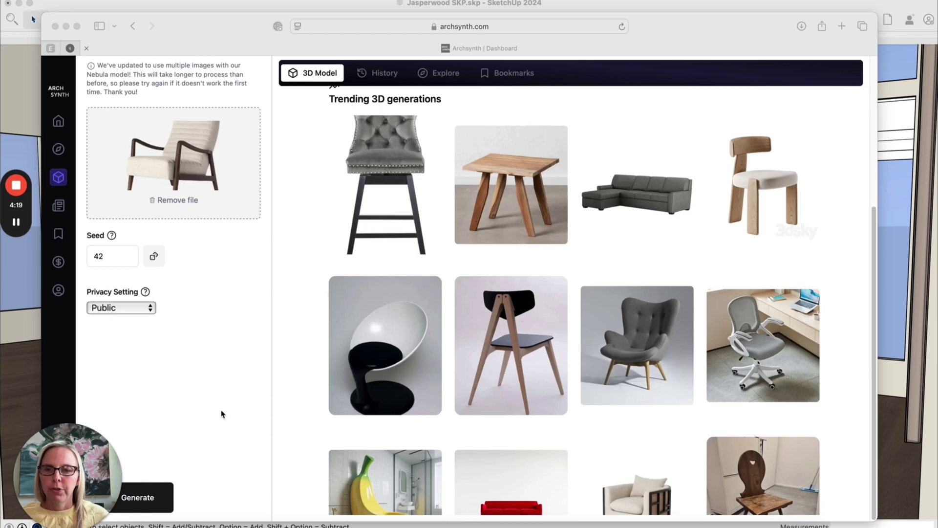
{"action": "left_click", "coordinate": [131, 310]}
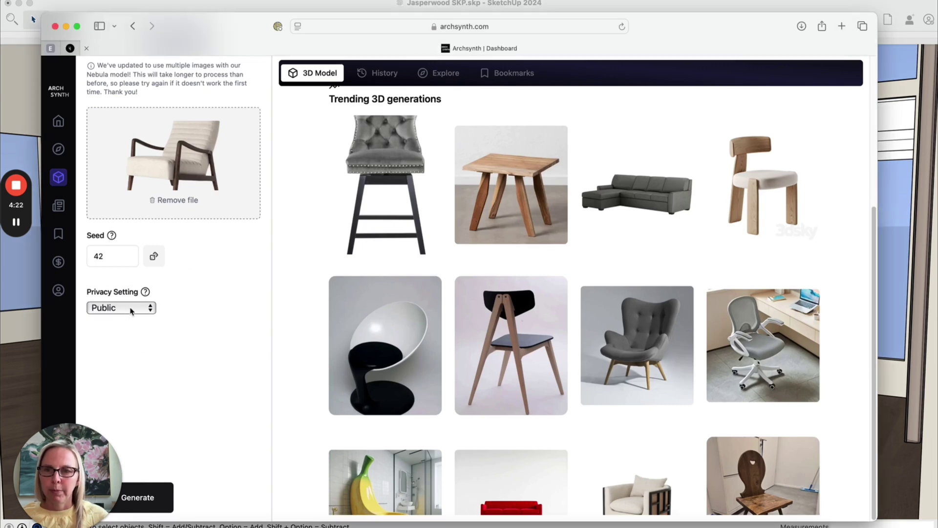
{"action": "left_click", "coordinate": [131, 309]}
{"action": "left_click", "coordinate": [122, 322]}
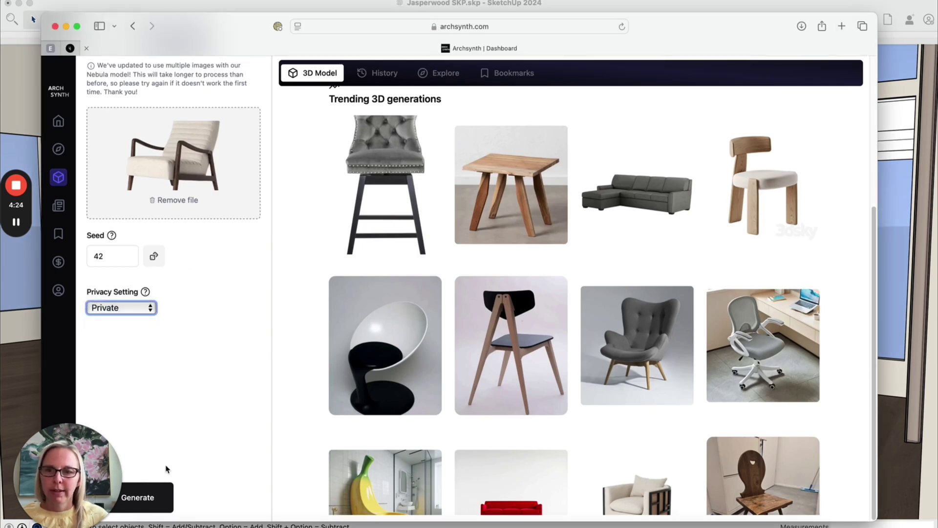
{"action": "left_click", "coordinate": [146, 497]}
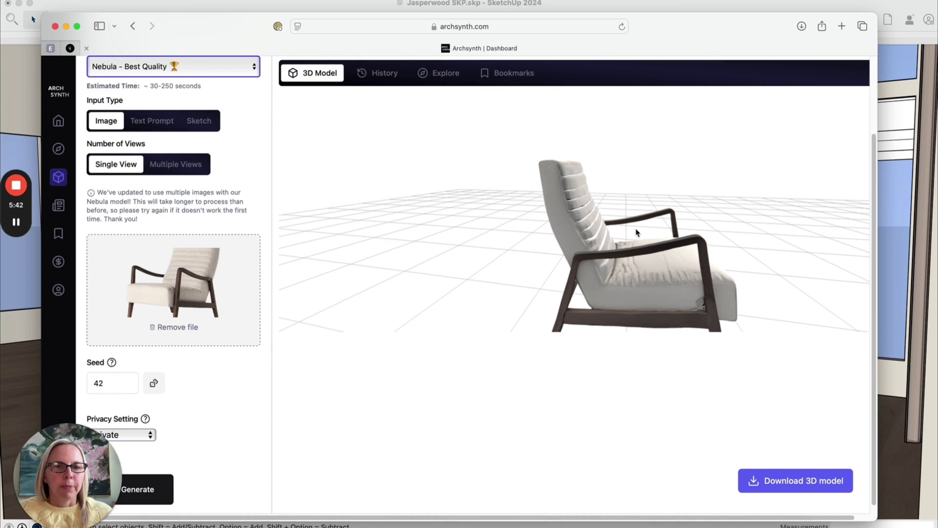
Step: Orbit the generated armchair in the viewer to inspect its back and sides
{"action": "scroll", "coordinate": [720, 326], "scroll_direction": "up", "scroll_amount": 3}
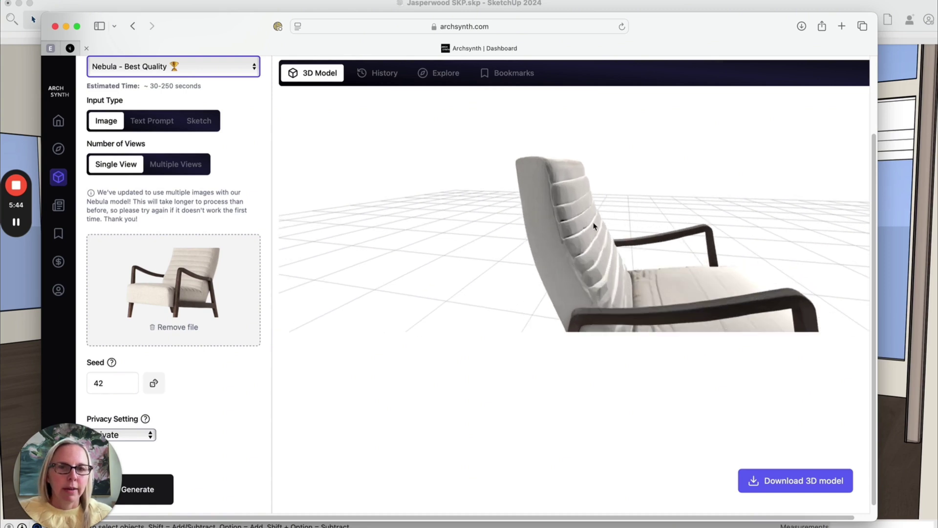
{"action": "left_click_drag", "start_coordinate": [594, 226], "coordinate": [697, 272]}
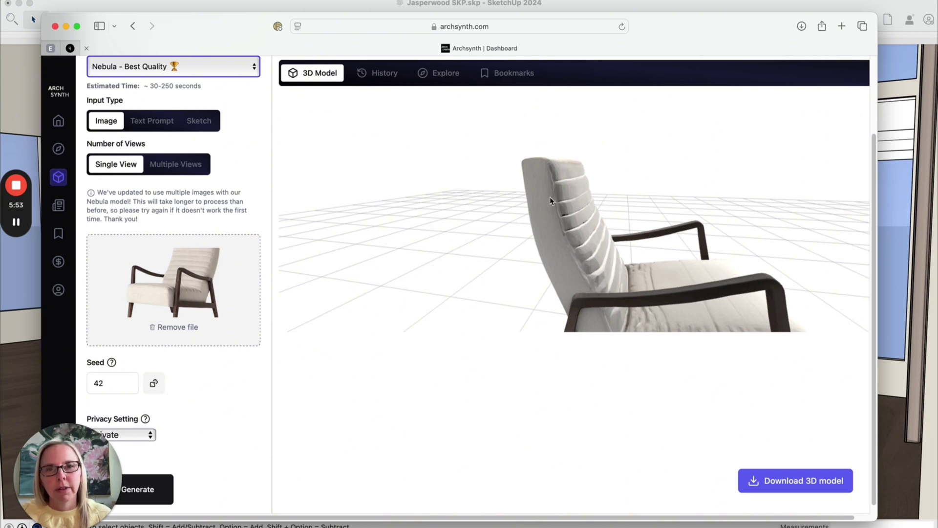
{"action": "left_click_drag", "start_coordinate": [649, 273], "coordinate": [482, 253]}
{"action": "left_click_drag", "start_coordinate": [664, 252], "coordinate": [594, 235]}
Step: Download the armchair model, check it in the Downloads stack, and hide Safari
{"action": "scroll", "coordinate": [598, 244], "scroll_direction": "up", "scroll_amount": 3}
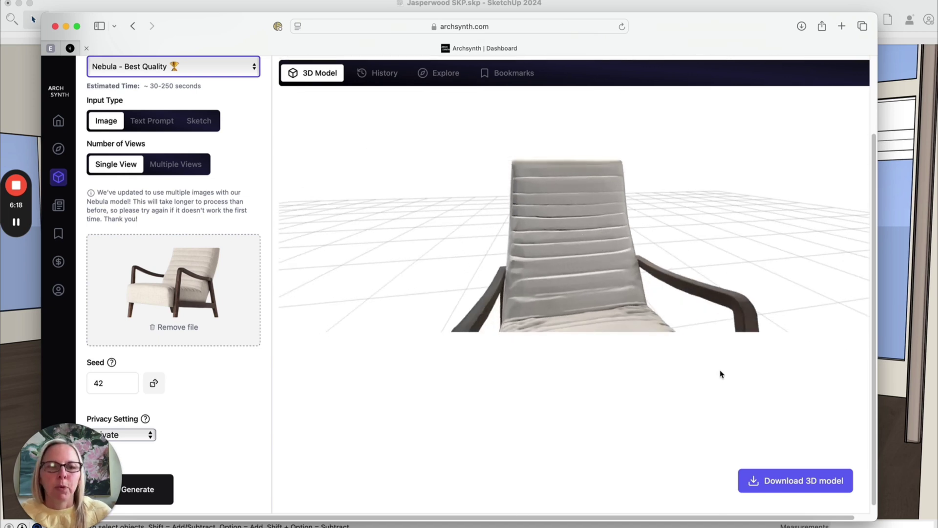
{"action": "left_click", "coordinate": [791, 483]}
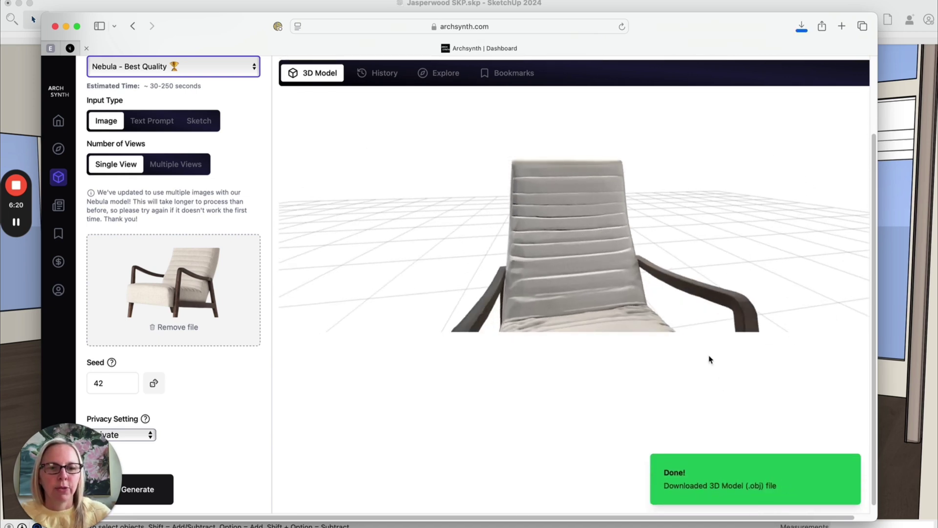
{"action": "left_click", "coordinate": [763, 524]}
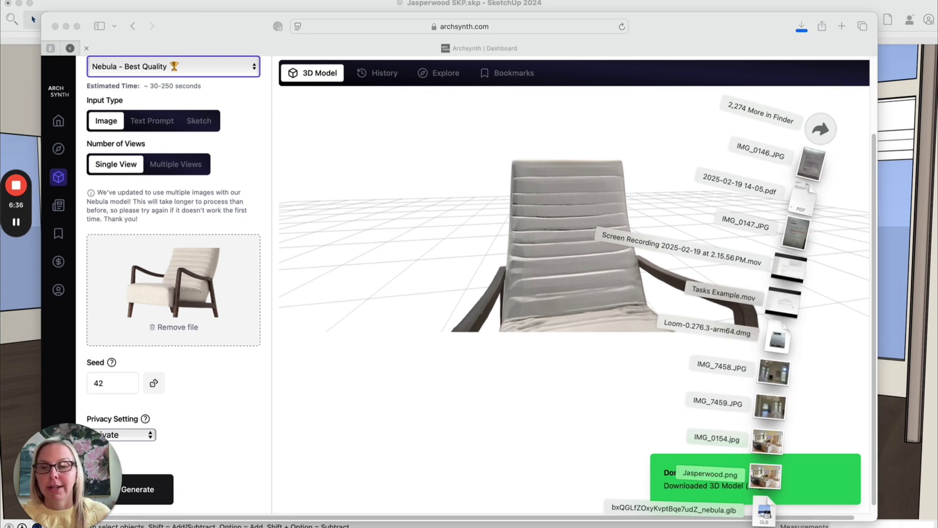
{"action": "left_click", "coordinate": [483, 241]}
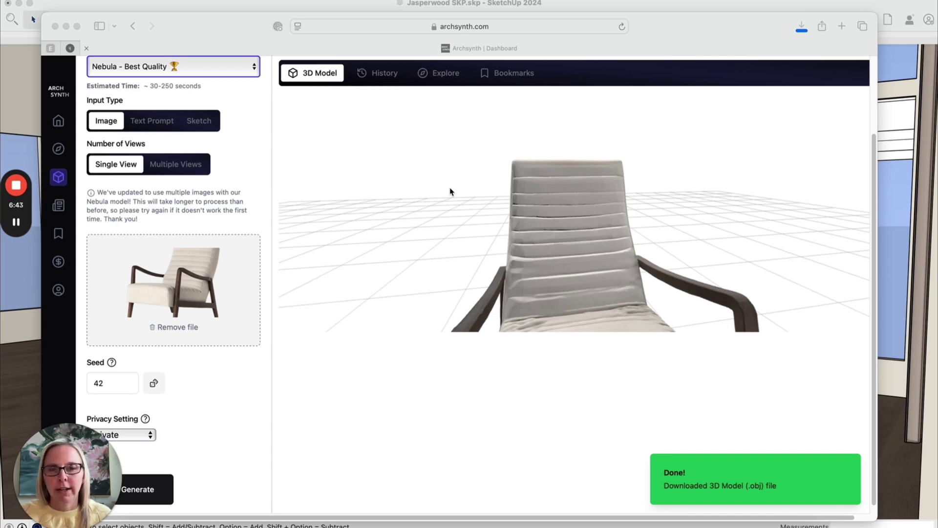
{"action": "key", "text": "super+h"}
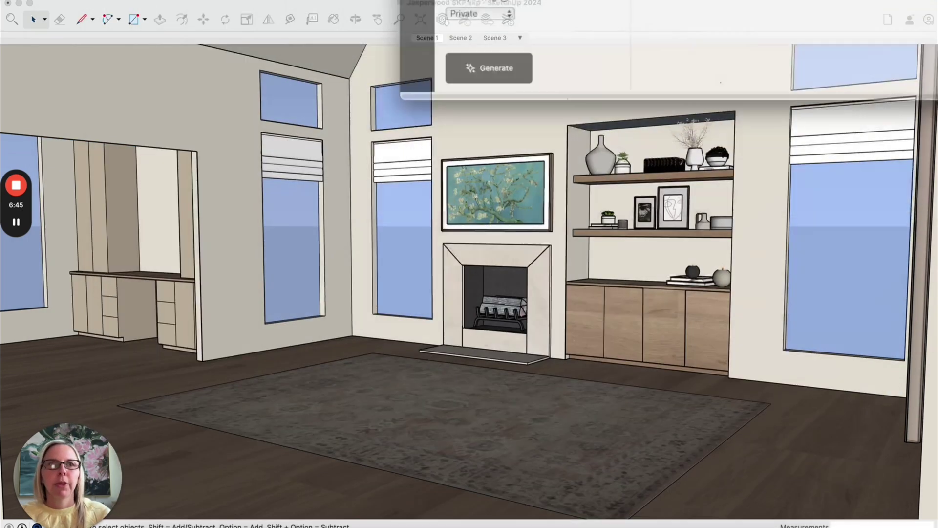
Step: Import the chair file from Downloads using the gLTF Binary File (*.glb) format
{"action": "left_click", "coordinate": [67, 6]}
{"action": "left_click", "coordinate": [74, 1]}
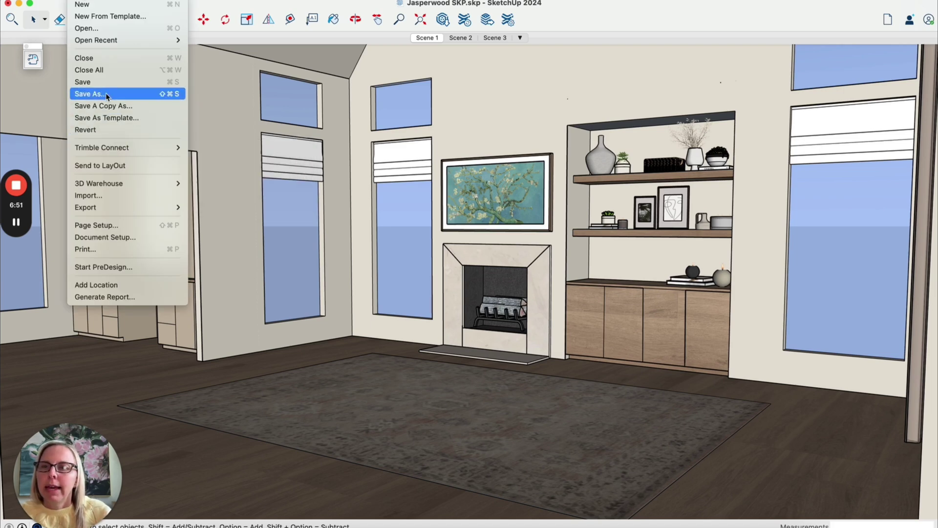
{"action": "left_click", "coordinate": [107, 195]}
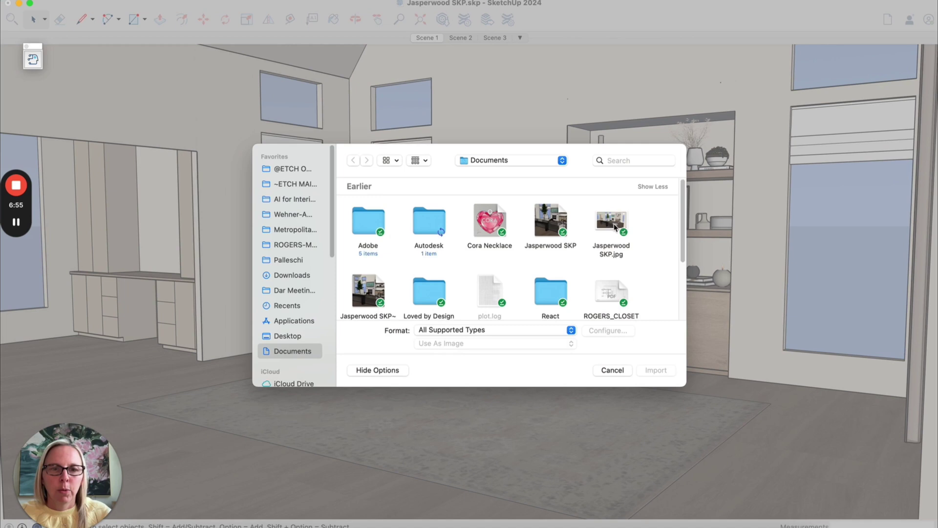
{"action": "scroll", "coordinate": [606, 237], "scroll_direction": "down", "scroll_amount": 1}
{"action": "scroll", "coordinate": [605, 240], "scroll_direction": "up", "scroll_amount": 1}
{"action": "left_click", "coordinate": [494, 330]}
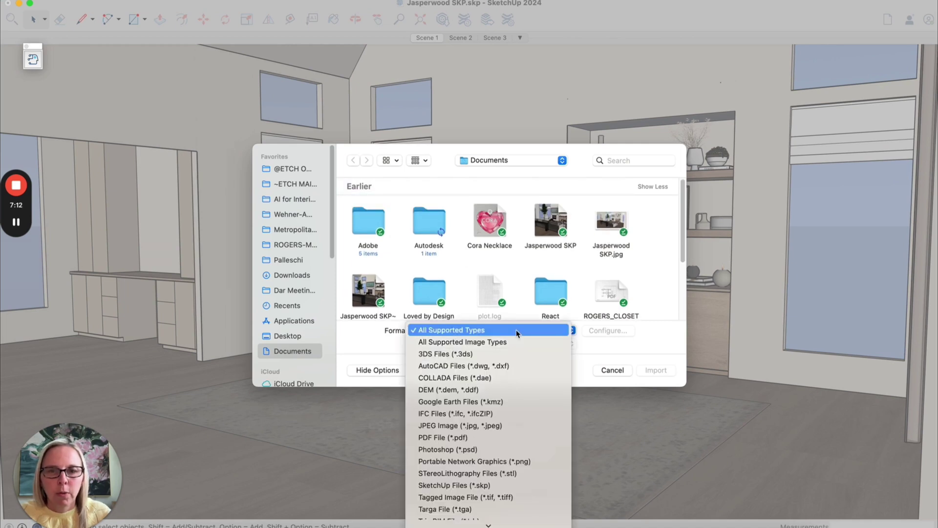
{"action": "scroll", "coordinate": [489, 351], "scroll_direction": "down", "scroll_amount": 2}
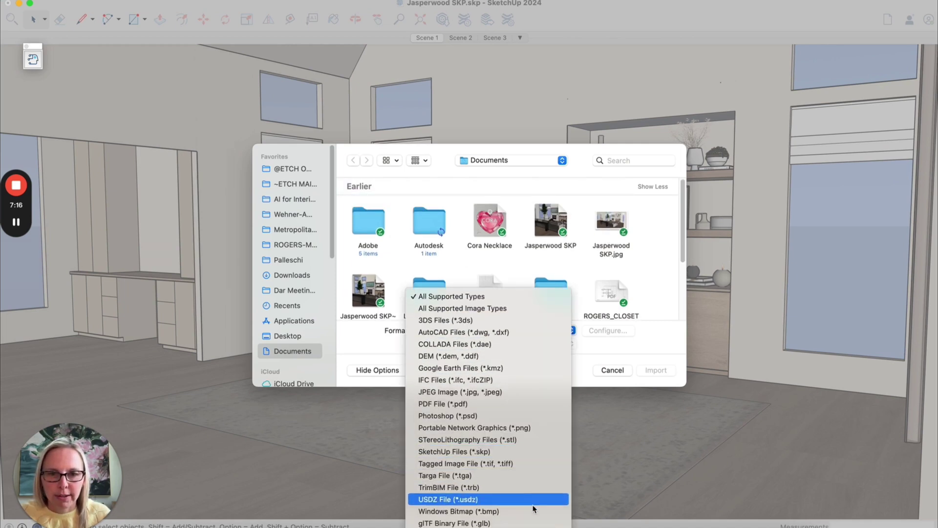
{"action": "left_click", "coordinate": [527, 521]}
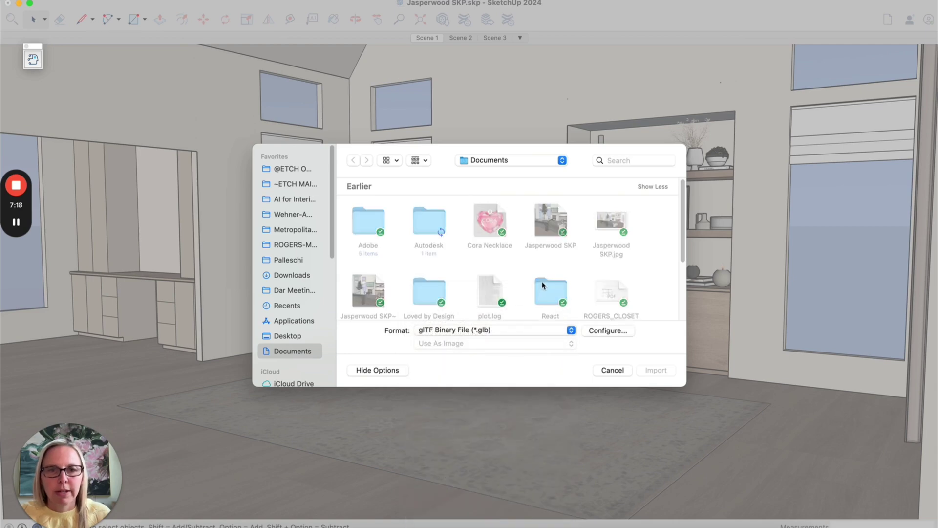
{"action": "left_click", "coordinate": [292, 275]}
{"action": "left_click", "coordinate": [429, 212]}
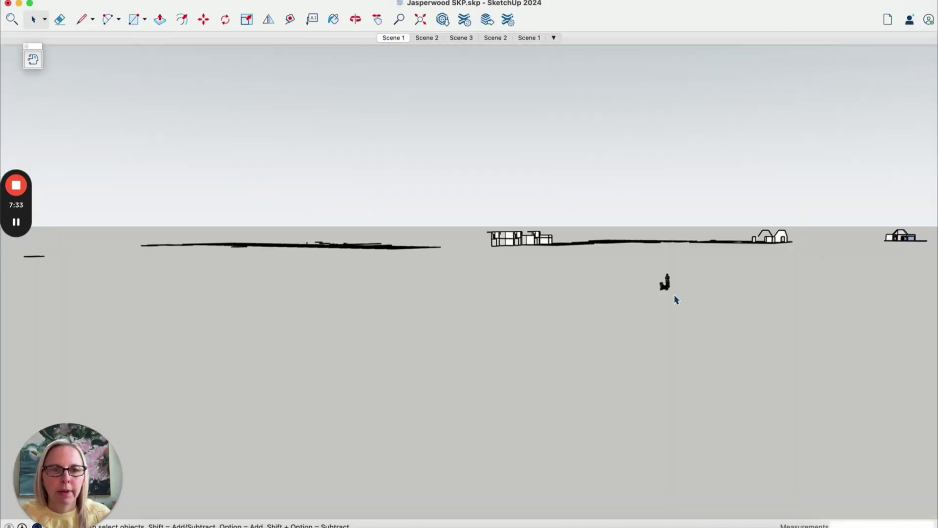
Step: Zoom, orbit and pan to look down closely on the imported armchair and scale figure
{"action": "scroll", "coordinate": [672, 295], "scroll_direction": "up", "scroll_amount": 10}
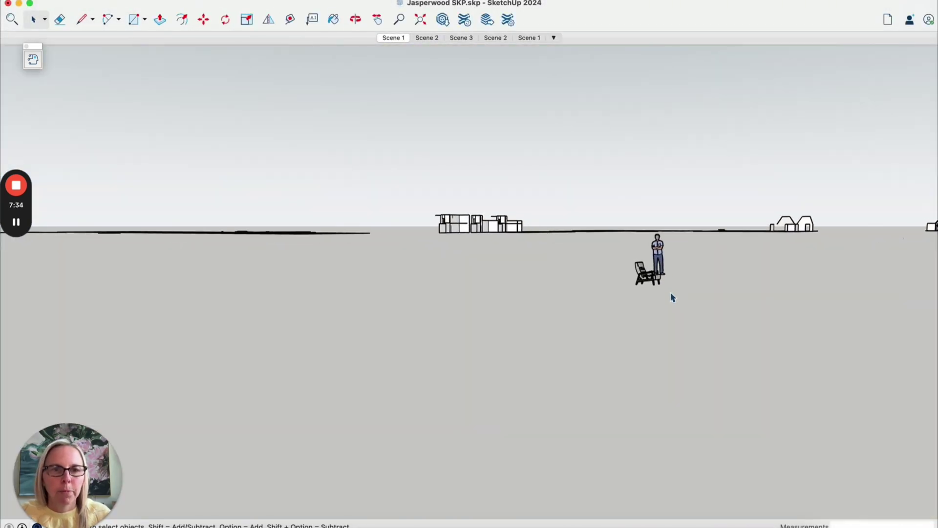
{"action": "scroll", "coordinate": [650, 281], "scroll_direction": "down", "scroll_amount": 3}
{"action": "scroll", "coordinate": [649, 281], "scroll_direction": "up", "scroll_amount": 3}
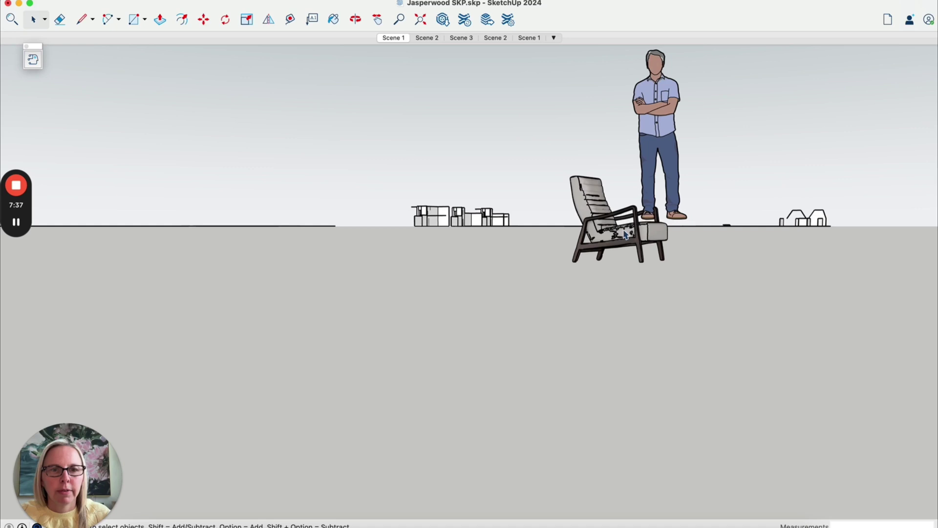
{"action": "middle_click_drag", "start_coordinate": [650, 281], "coordinate": [551, 323]}
{"action": "scroll", "coordinate": [551, 323], "scroll_direction": "up", "scroll_amount": 5}
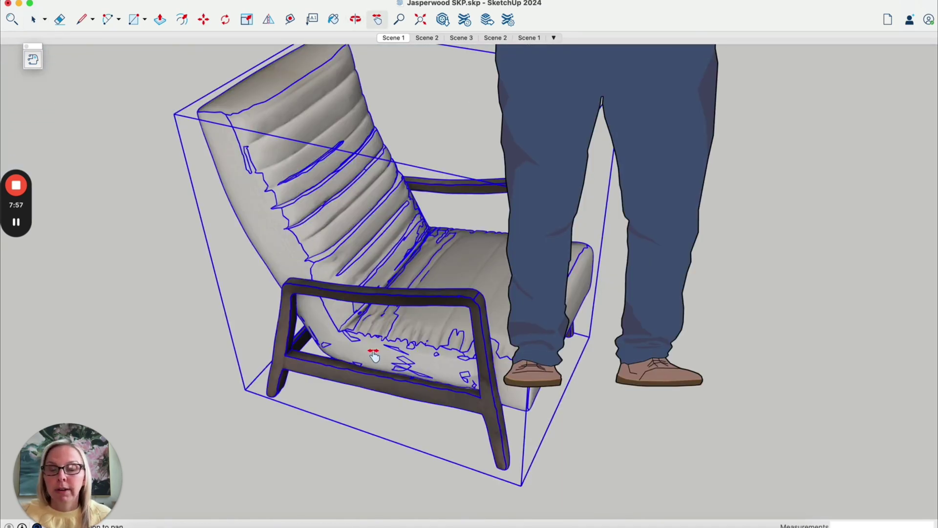
{"action": "left_click_drag", "start_coordinate": [374, 356], "coordinate": [355, 292]}
{"action": "key", "text": "o"}
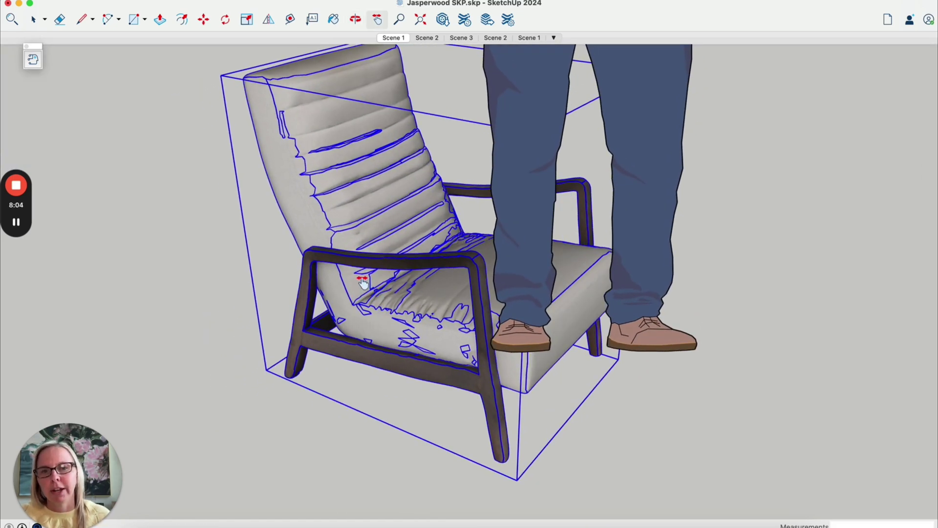
{"action": "left_click_drag", "start_coordinate": [449, 250], "coordinate": [451, 351]}
{"action": "key", "text": "space"}
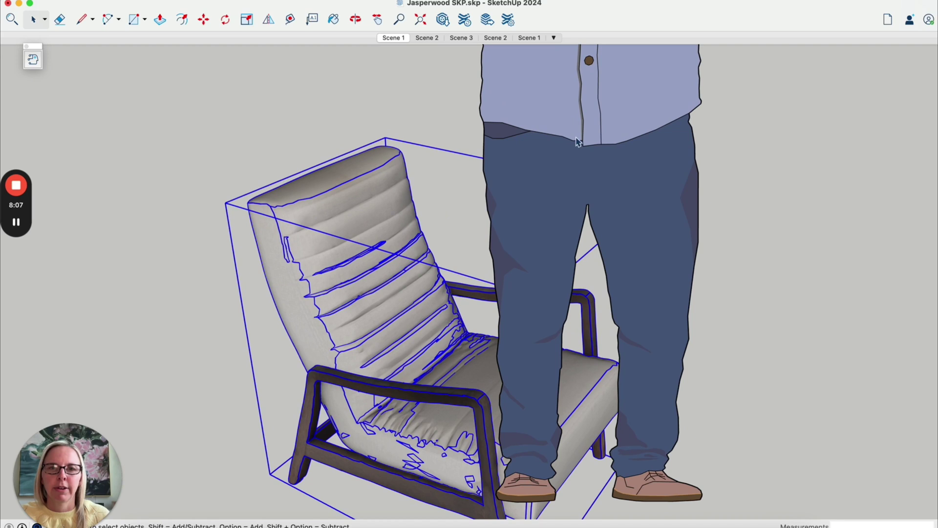
Step: Erase the standing scale figure from the model
{"action": "left_click", "coordinate": [587, 155]}
{"action": "right_click", "coordinate": [597, 139]}
{"action": "left_click", "coordinate": [611, 155]}
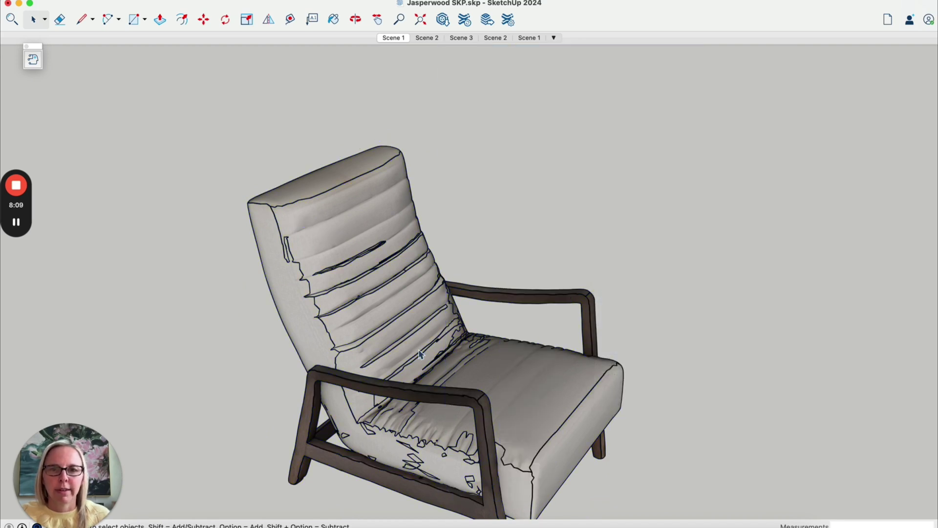
Step: Explode the armchair component four times down to its mesh faces
{"action": "right_click", "coordinate": [328, 261]}
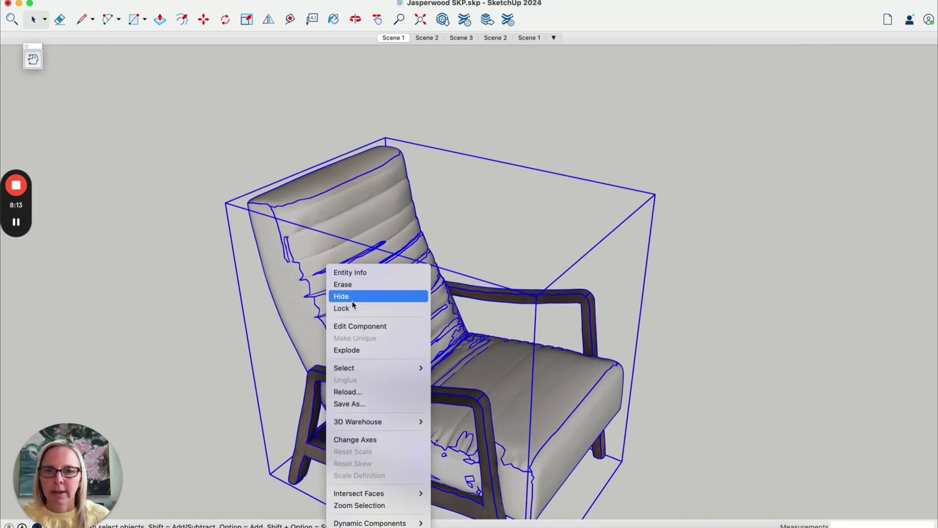
{"action": "left_click", "coordinate": [369, 347]}
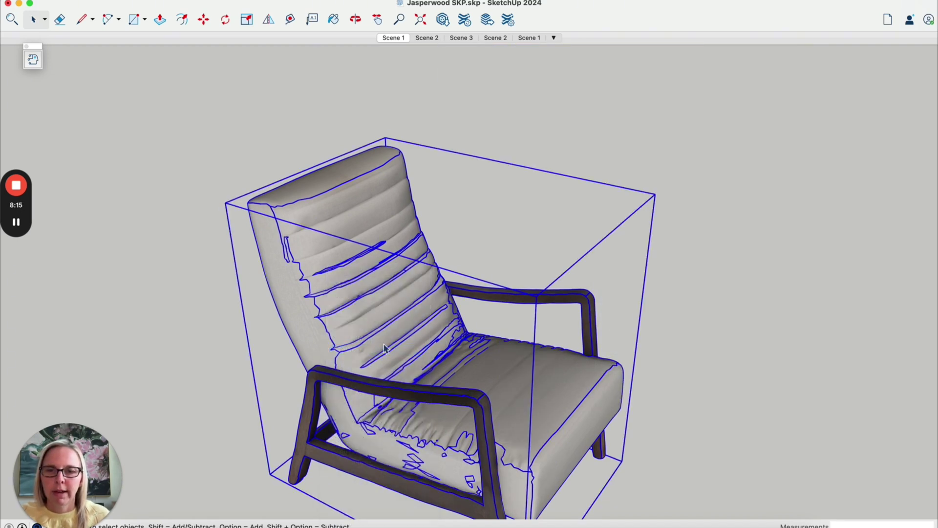
{"action": "right_click", "coordinate": [384, 347]}
{"action": "left_click", "coordinate": [400, 413]}
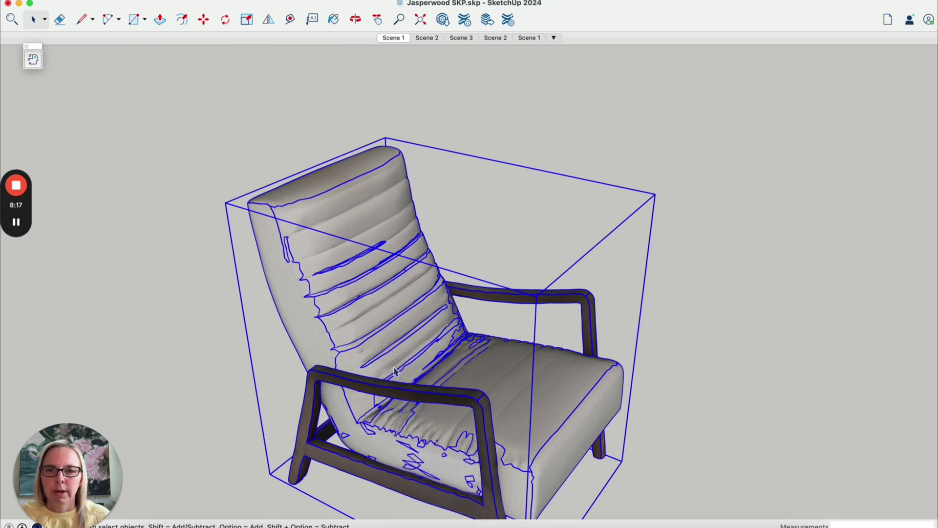
{"action": "right_click", "coordinate": [396, 372]}
{"action": "left_click", "coordinate": [408, 425]}
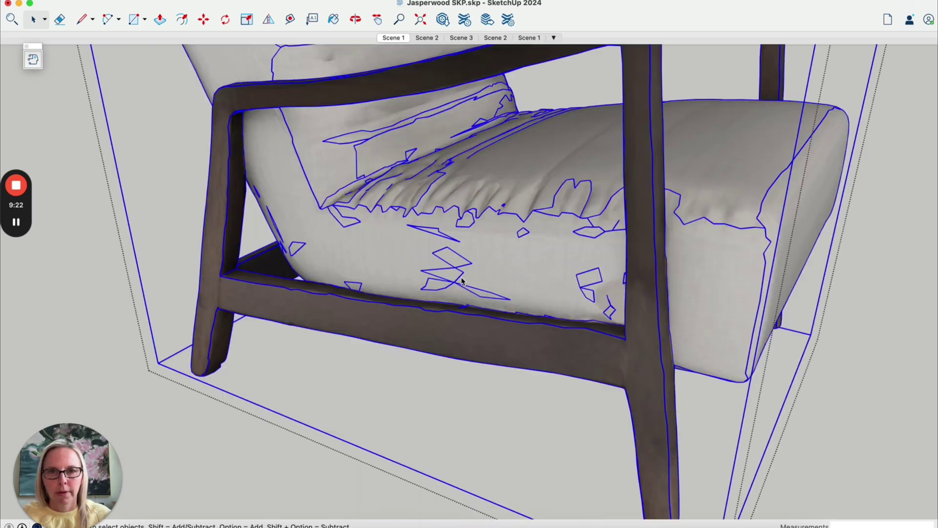
{"action": "right_click", "coordinate": [461, 282]}
{"action": "left_click", "coordinate": [464, 298]}
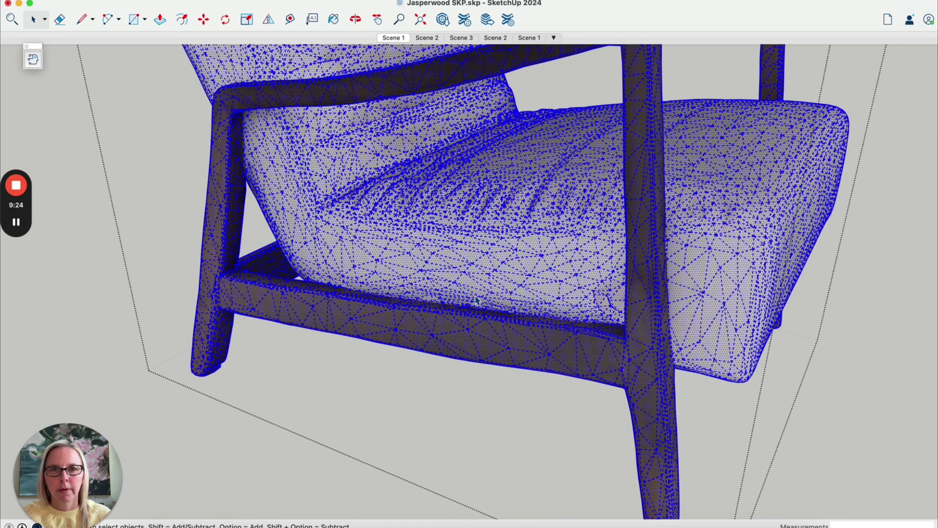
Step: Orbit to a front view, select the whole chair, and explode it again
{"action": "scroll", "coordinate": [476, 300], "scroll_direction": "down", "scroll_amount": 10}
{"action": "key", "text": "super+t"}
{"action": "key", "text": "o"}
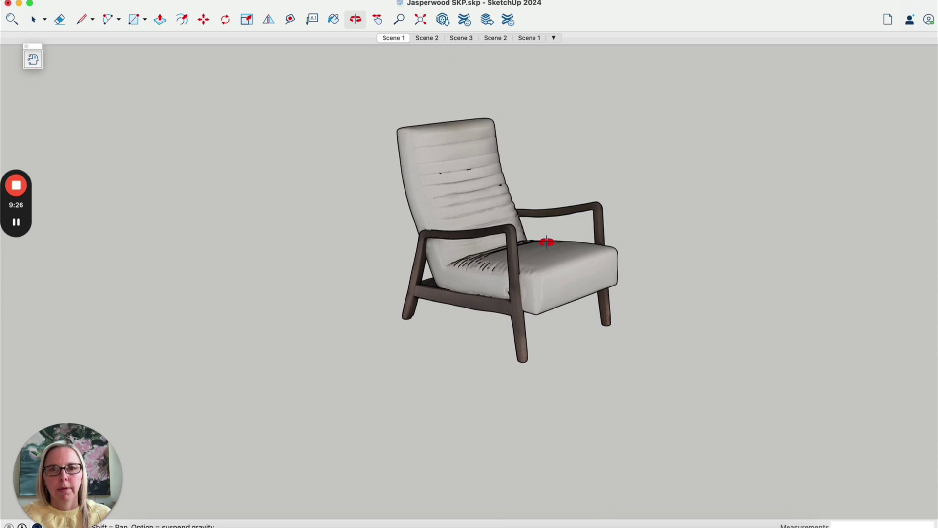
{"action": "left_click_drag", "start_coordinate": [547, 241], "coordinate": [354, 285]}
{"action": "key", "text": "space"}
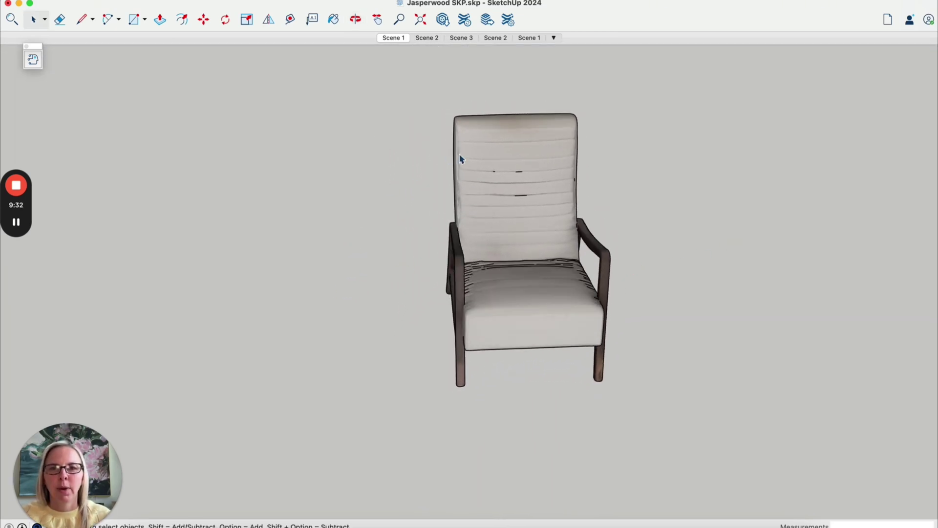
{"action": "left_click", "coordinate": [531, 275]}
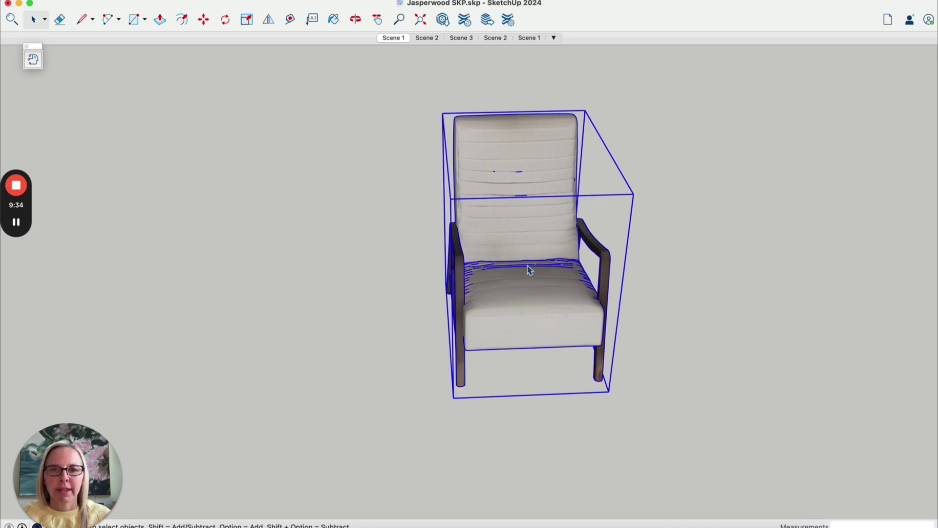
{"action": "right_click", "coordinate": [531, 270]}
{"action": "left_click", "coordinate": [514, 280]}
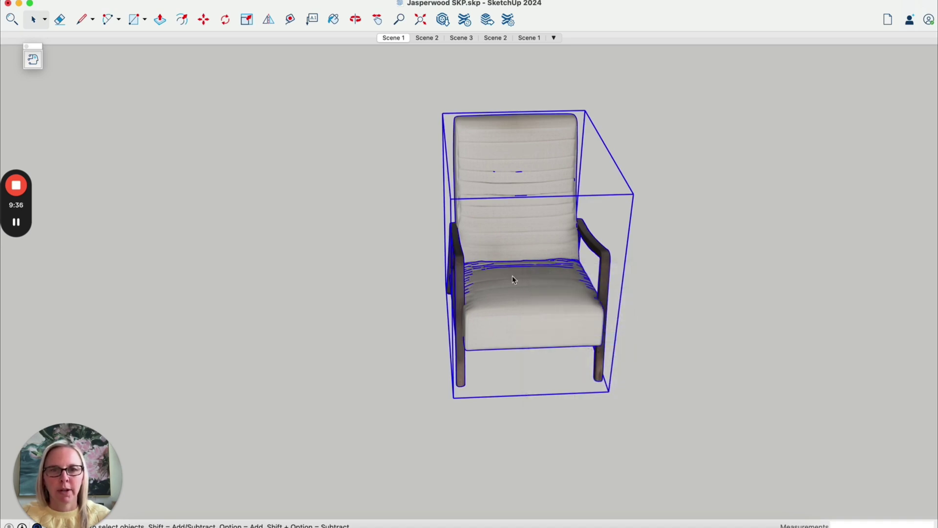
Step: Orbit and walk around the exploded chair to inspect it from several angles
{"action": "scroll", "coordinate": [521, 269], "scroll_direction": "up", "scroll_amount": 3}
{"action": "scroll", "coordinate": [520, 272], "scroll_direction": "down", "scroll_amount": 2}
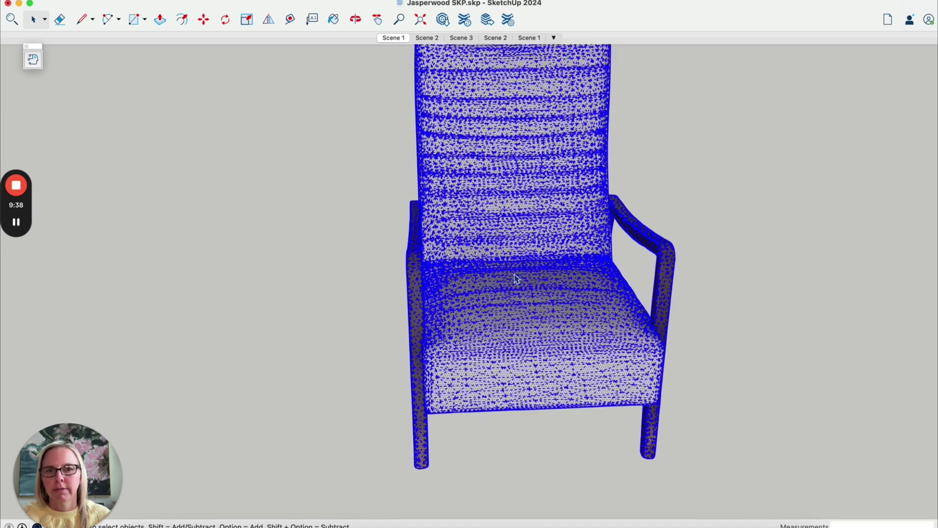
{"action": "middle_click_drag", "start_coordinate": [520, 271], "coordinate": [706, 262]}
{"action": "left_click", "coordinate": [714, 279]}
{"action": "middle_click_drag", "start_coordinate": [610, 341], "coordinate": [586, 375]}
{"action": "left_click", "coordinate": [357, 20]}
{"action": "left_click_drag", "start_coordinate": [488, 122], "coordinate": [662, 233]}
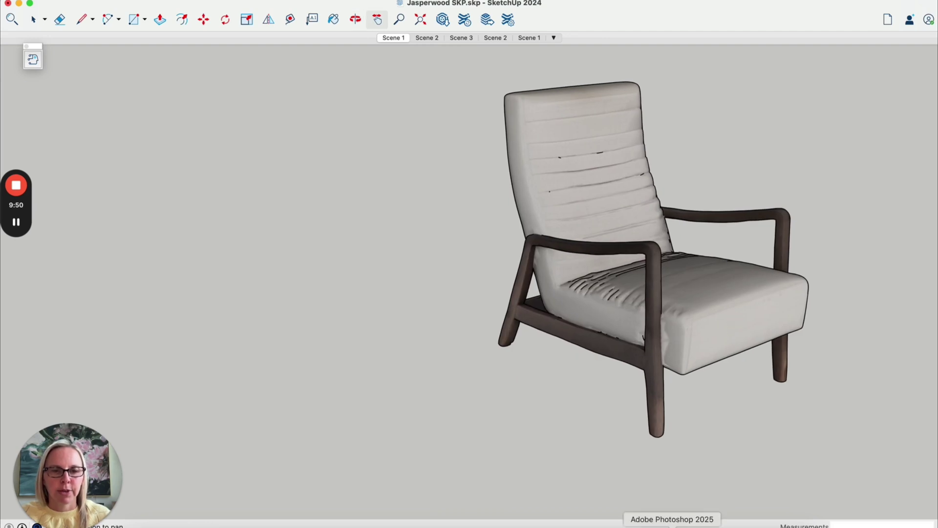
{"action": "left_click", "coordinate": [709, 526]}
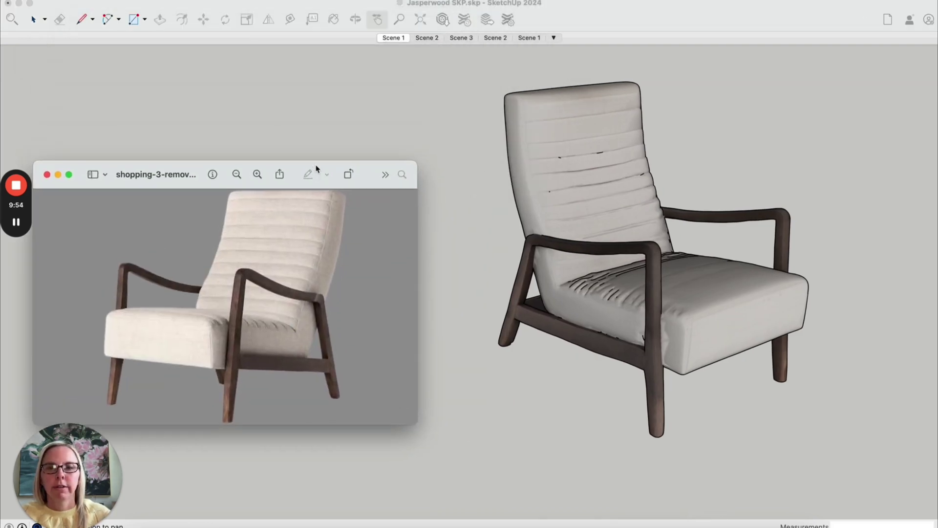
{"action": "left_click_drag", "start_coordinate": [315, 168], "coordinate": [368, 91]}
{"action": "left_click_drag", "start_coordinate": [87, 346], "coordinate": [68, 402]}
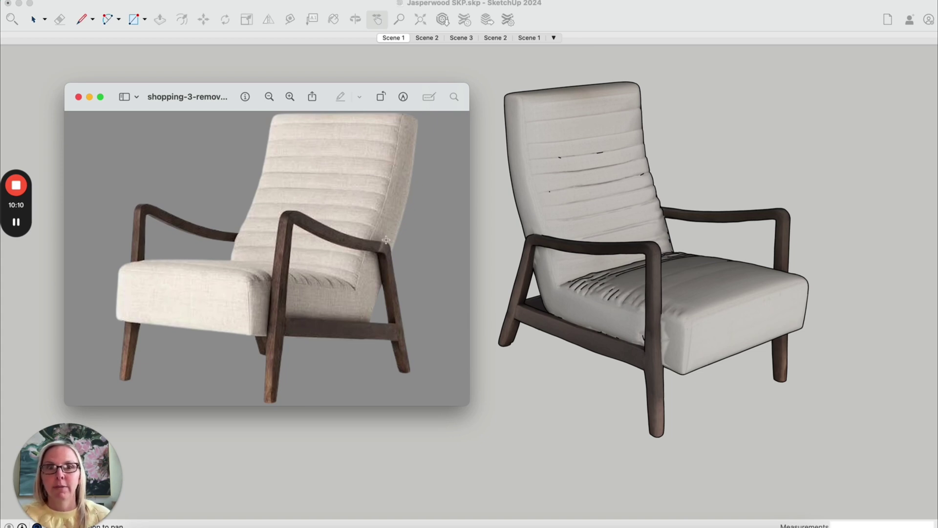
{"action": "left_click", "coordinate": [79, 97]}
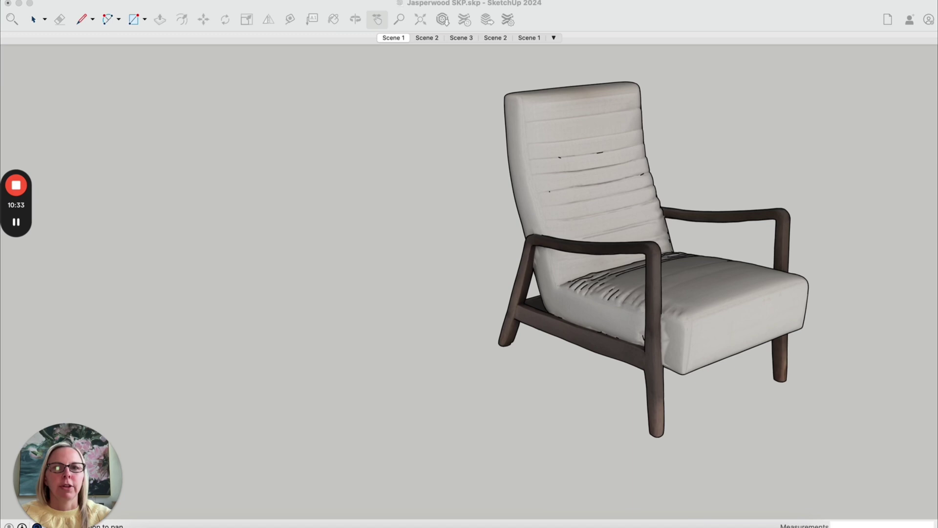
Step: In ArchSynth's History, view a patterned stool in 3D from above, then close it
{"action": "key", "text": "super+Tab"}
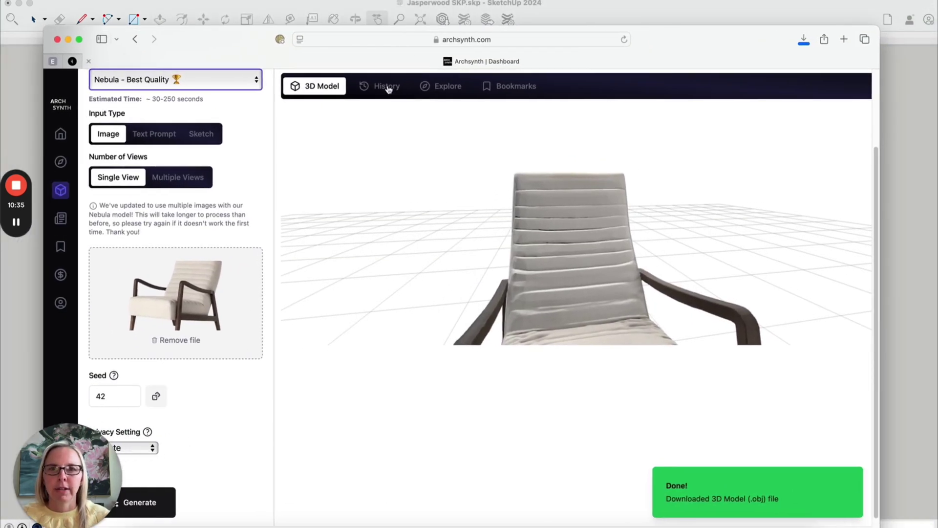
{"action": "left_click", "coordinate": [387, 88]}
{"action": "scroll", "coordinate": [486, 257], "scroll_direction": "down", "scroll_amount": 10}
{"action": "scroll", "coordinate": [388, 291], "scroll_direction": "up", "scroll_amount": 4}
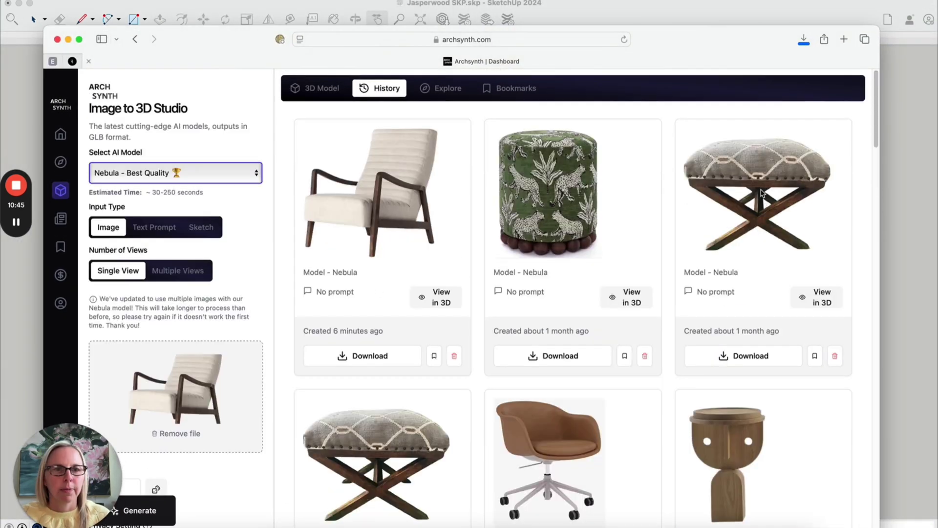
{"action": "left_click", "coordinate": [823, 297]}
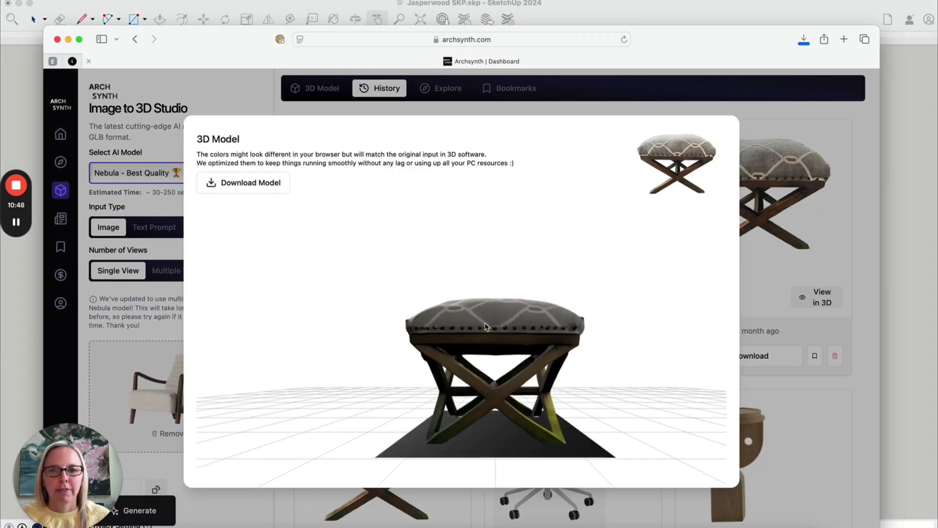
{"action": "left_click_drag", "start_coordinate": [433, 355], "coordinate": [415, 241]}
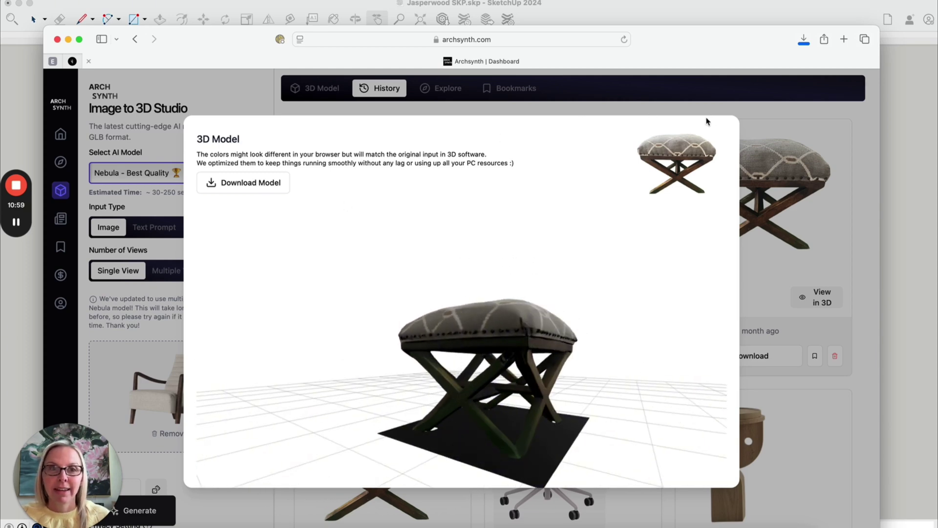
{"action": "left_click", "coordinate": [808, 112]}
{"action": "scroll", "coordinate": [808, 112], "scroll_direction": "down", "scroll_amount": 10}
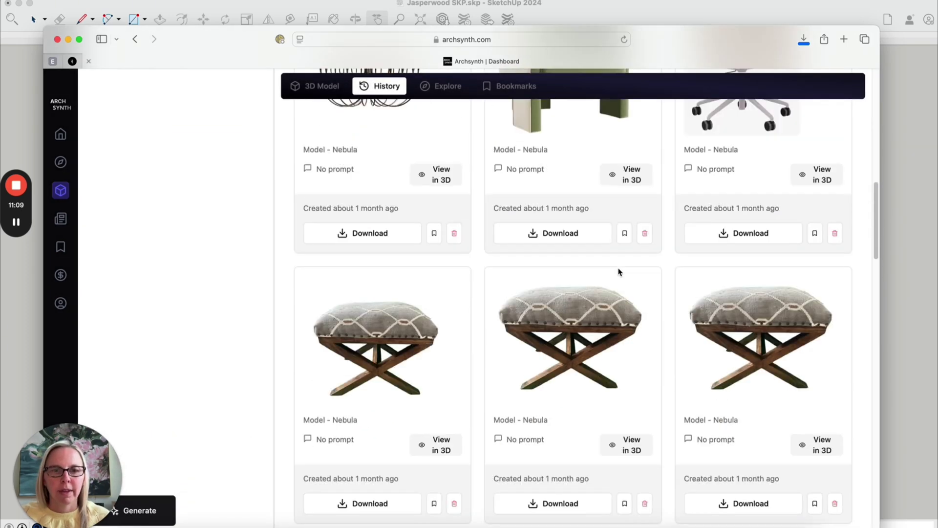
{"action": "scroll", "coordinate": [618, 271], "scroll_direction": "down", "scroll_amount": 5}
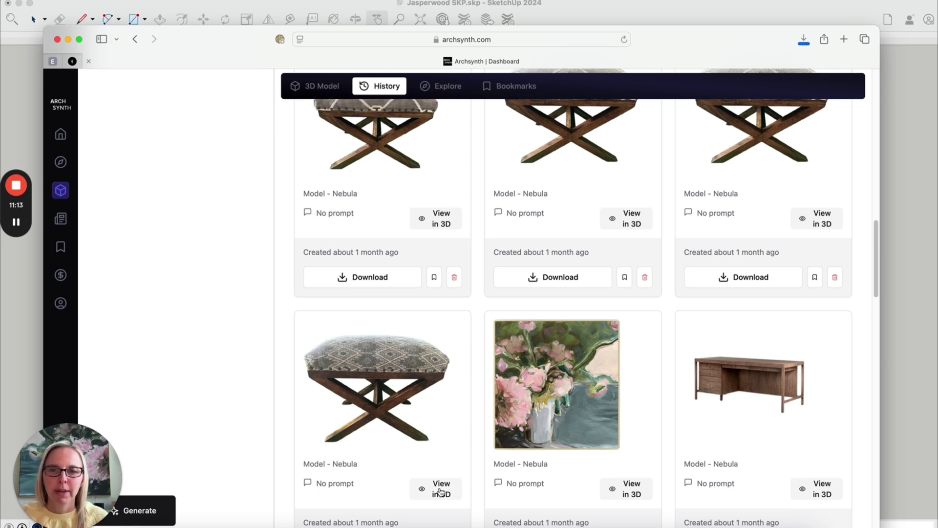
Step: Preview another patterned stool in 3D, orbiting to its cushion top and low side
{"action": "left_click", "coordinate": [441, 488]}
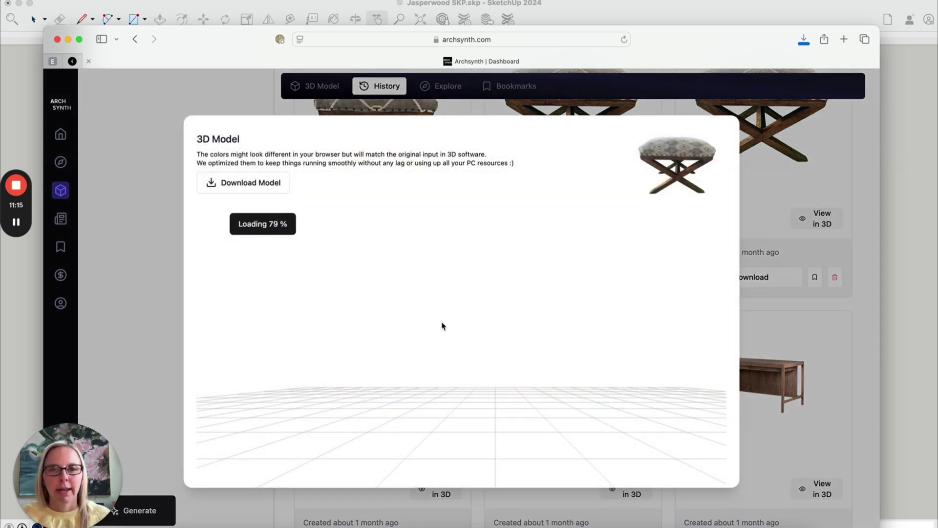
{"action": "left_click_drag", "start_coordinate": [567, 337], "coordinate": [463, 328]}
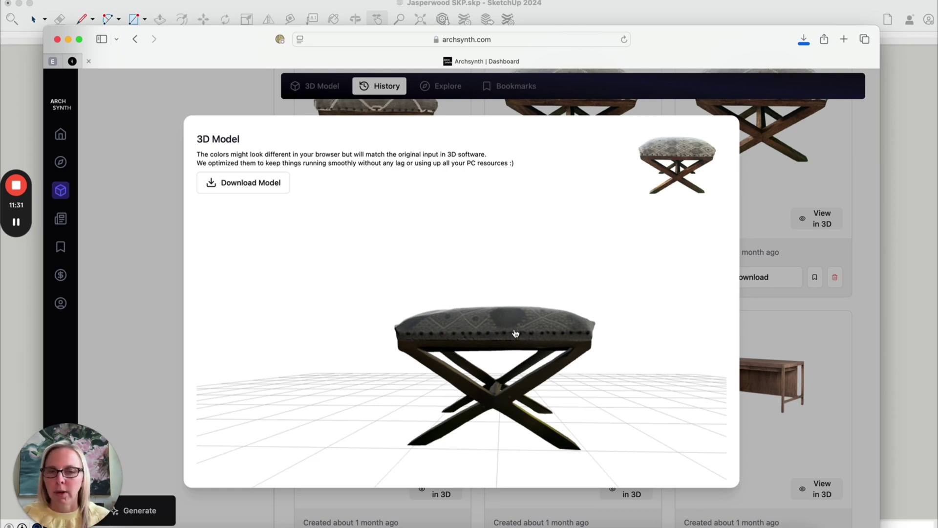
{"action": "left_click_drag", "start_coordinate": [517, 334], "coordinate": [358, 307]}
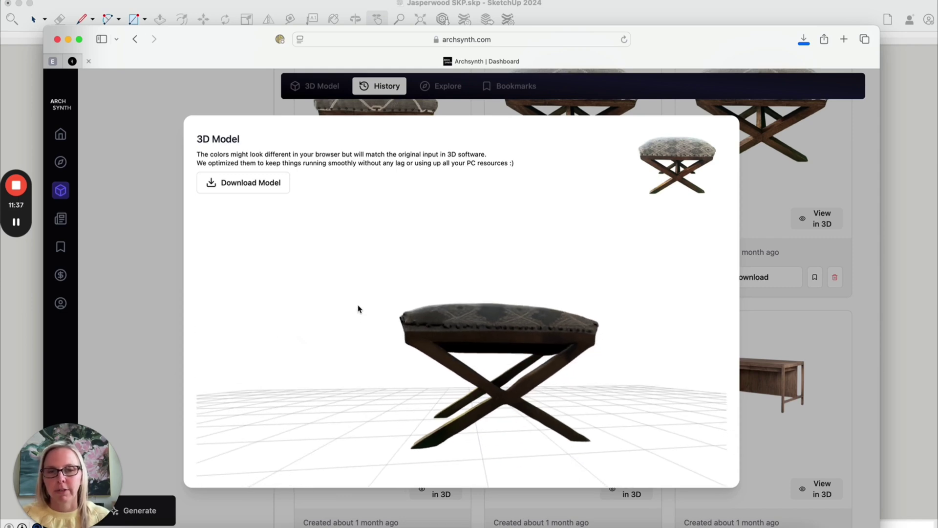
{"action": "left_click", "coordinate": [823, 119]}
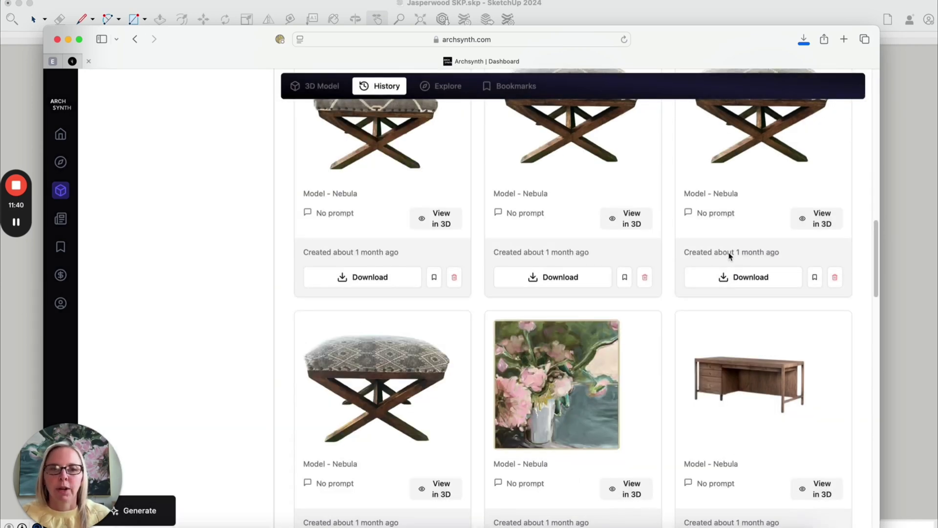
Step: Scroll the History grid back to the top and nudge the browser window upward
{"action": "scroll", "coordinate": [729, 255], "scroll_direction": "up", "scroll_amount": 8}
{"action": "scroll", "coordinate": [729, 255], "scroll_direction": "up", "scroll_amount": 5}
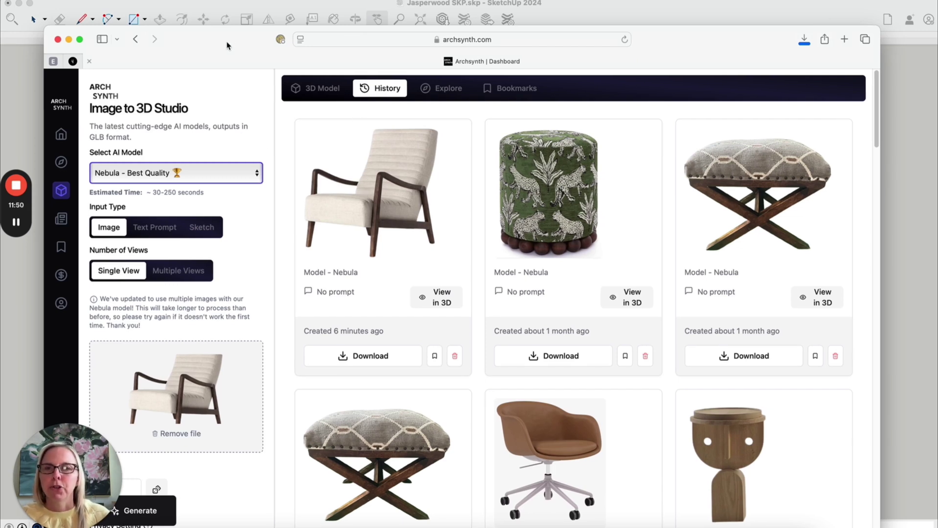
{"action": "left_click_drag", "start_coordinate": [227, 38], "coordinate": [227, 36]}
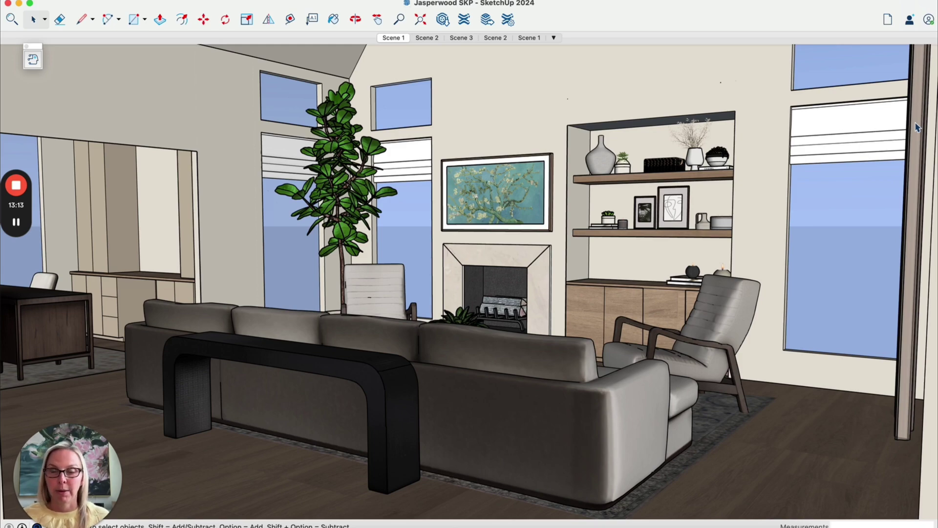
Step: Walk back from the fireplace toward the sofa in the living room
{"action": "scroll", "coordinate": [533, 376], "scroll_direction": "down", "scroll_amount": 5}
{"action": "scroll", "coordinate": [534, 376], "scroll_direction": "up", "scroll_amount": 8}
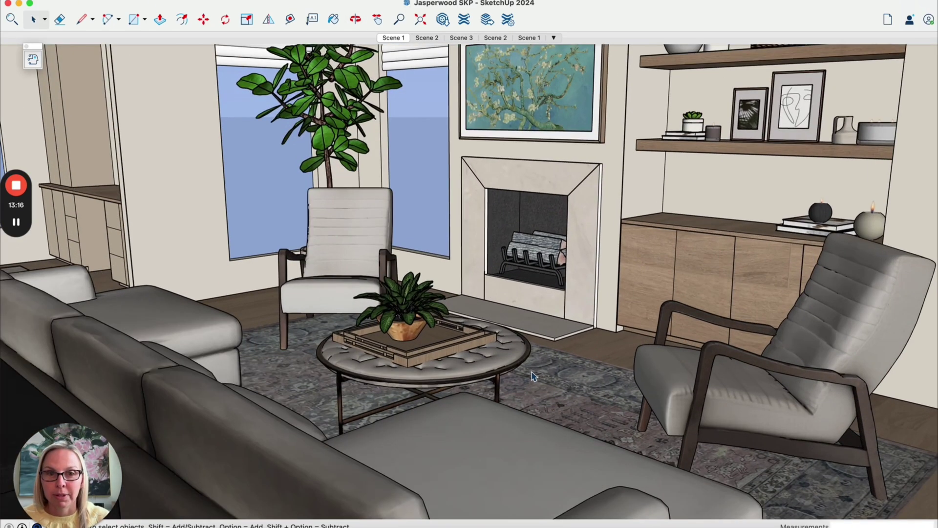
{"action": "left_click", "coordinate": [355, 20]}
{"action": "left_click_drag", "start_coordinate": [605, 147], "coordinate": [570, 268]}
{"action": "key", "text": "space"}
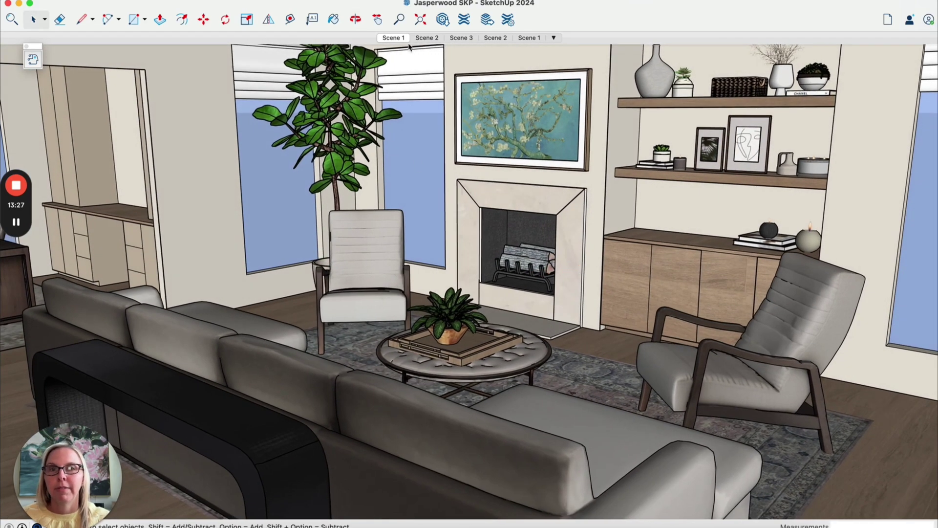
Step: Tour the saved camera views Scene 2, Scene 3, then back through Scene 2 to Scene 1
{"action": "left_click", "coordinate": [437, 37]}
{"action": "left_click", "coordinate": [467, 38]}
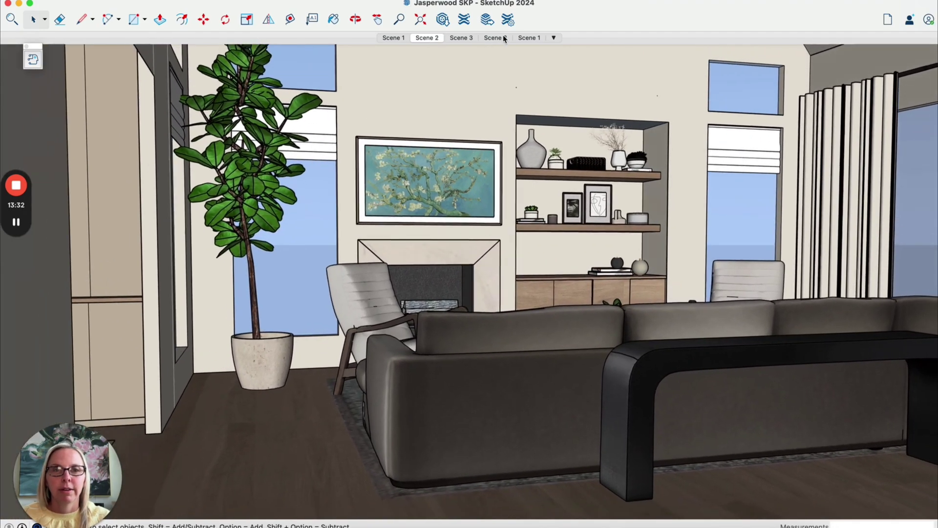
{"action": "left_click", "coordinate": [502, 36]}
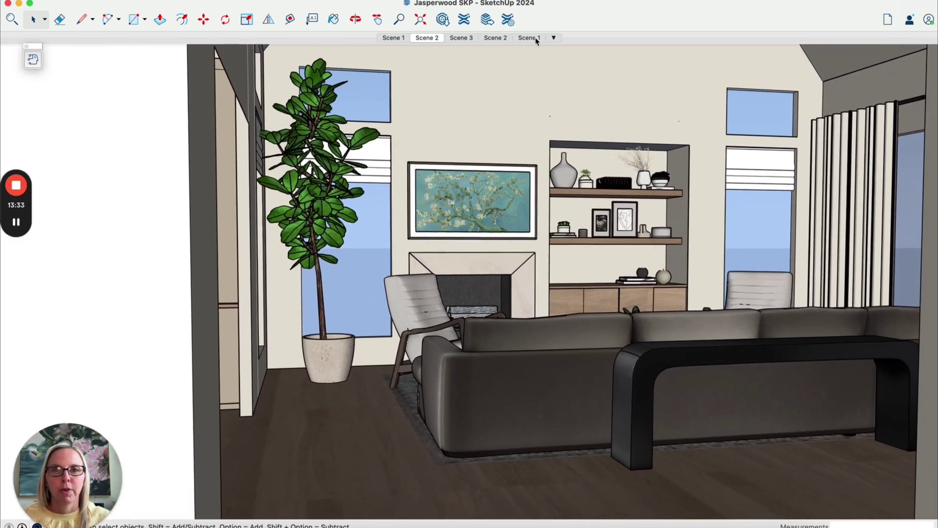
{"action": "left_click", "coordinate": [536, 39]}
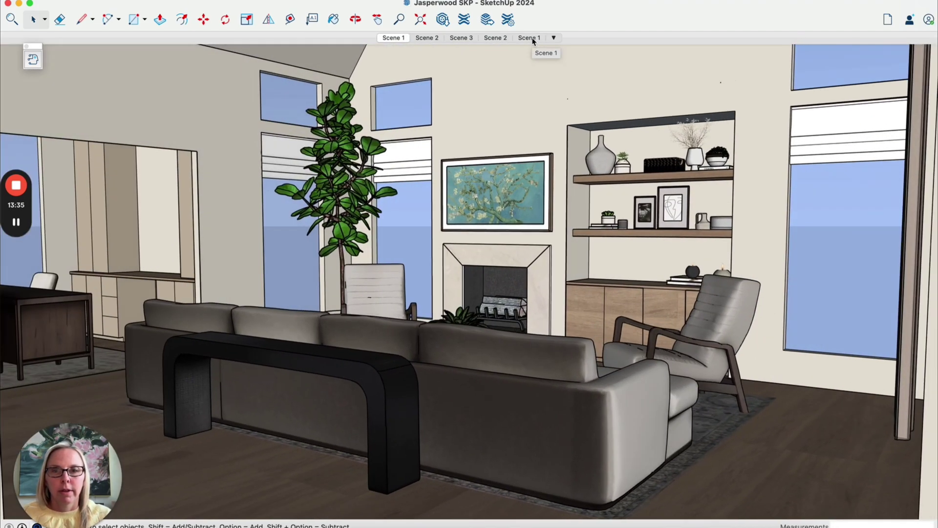
Step: Pan and orbit to inspect the desk, window and cabinet, then return to Scene 1
{"action": "left_click", "coordinate": [377, 20]}
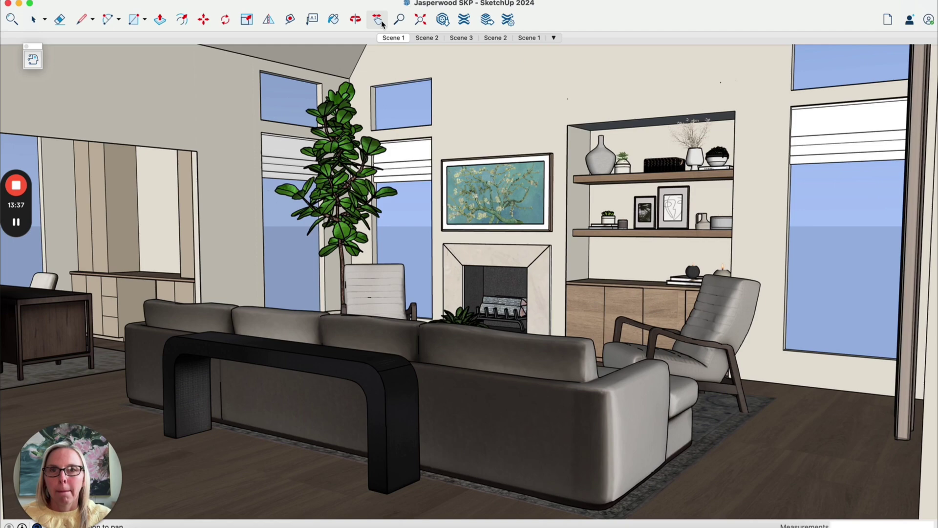
{"action": "left_click_drag", "start_coordinate": [314, 134], "coordinate": [391, 125]}
{"action": "scroll", "coordinate": [391, 125], "scroll_direction": "down", "scroll_amount": 5}
{"action": "middle_click_drag", "start_coordinate": [391, 125], "coordinate": [291, 184]}
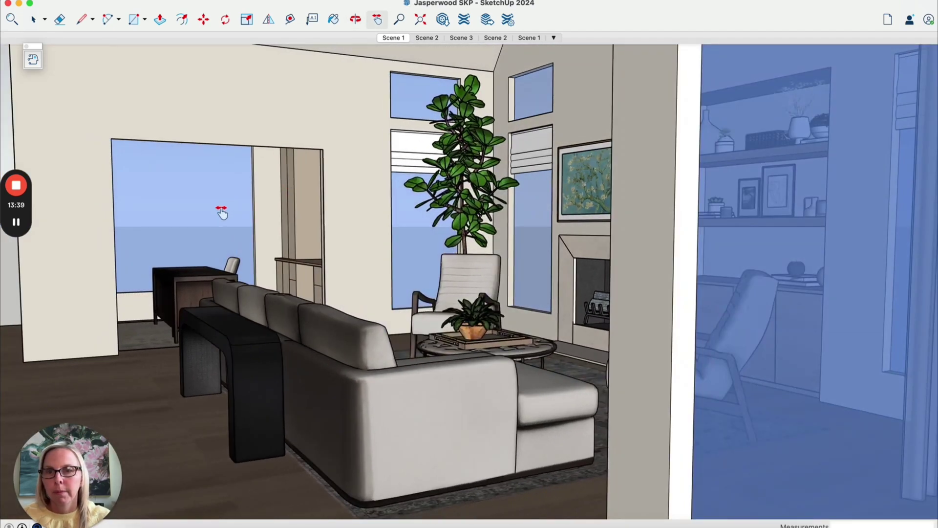
{"action": "scroll", "coordinate": [215, 215], "scroll_direction": "up", "scroll_amount": 6}
{"action": "left_click_drag", "start_coordinate": [213, 221], "coordinate": [334, 207]}
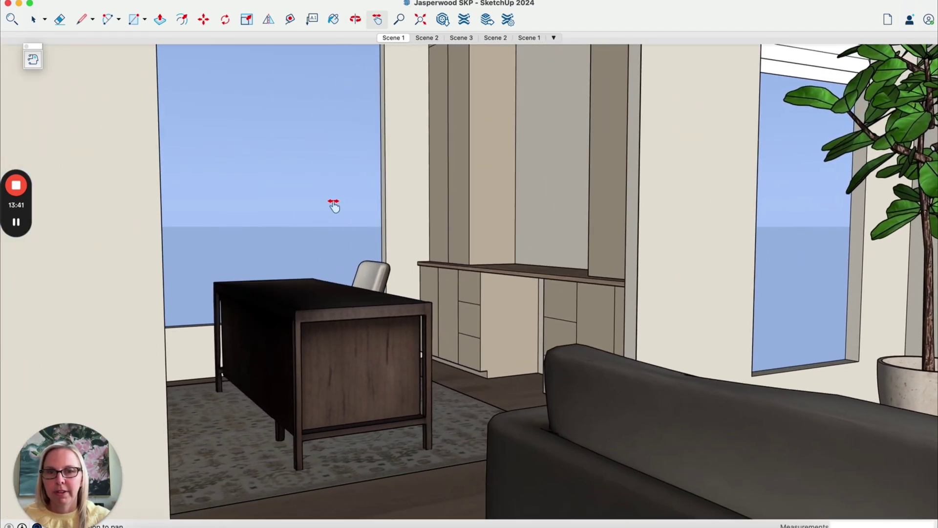
{"action": "middle_click_drag", "start_coordinate": [334, 206], "coordinate": [446, 272]}
{"action": "scroll", "coordinate": [335, 258], "scroll_direction": "up", "scroll_amount": 2}
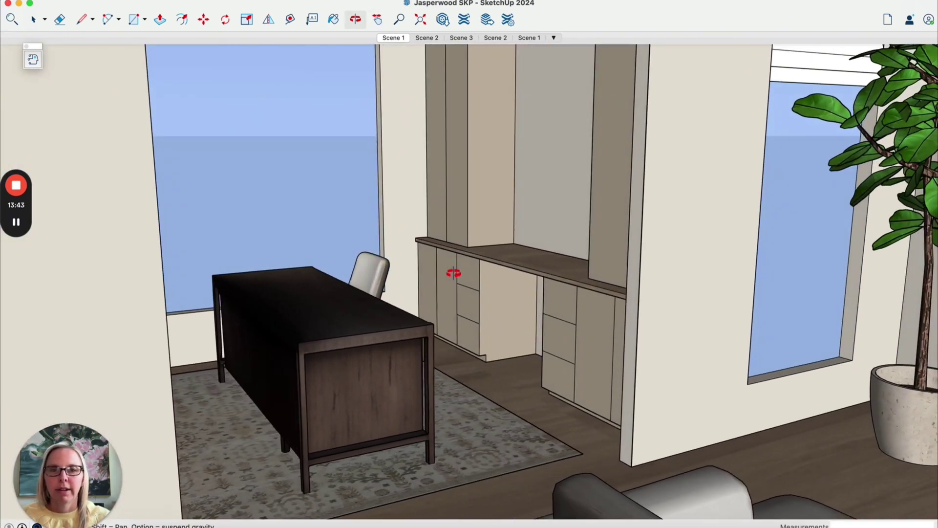
{"action": "left_click", "coordinate": [397, 39]}
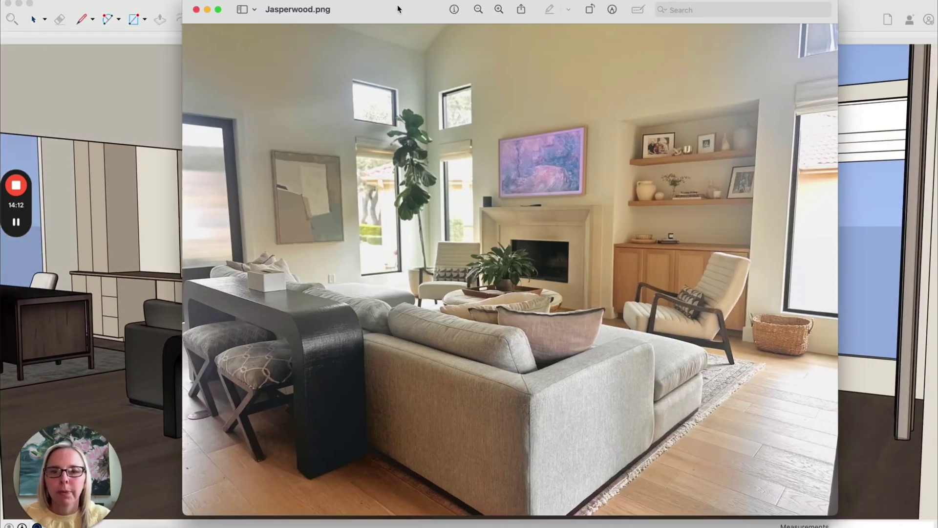
Step: Shrink the Jasperwood.png photo window to about half size beside the SketchUp view
{"action": "left_click_drag", "start_coordinate": [398, 8], "coordinate": [380, 23]}
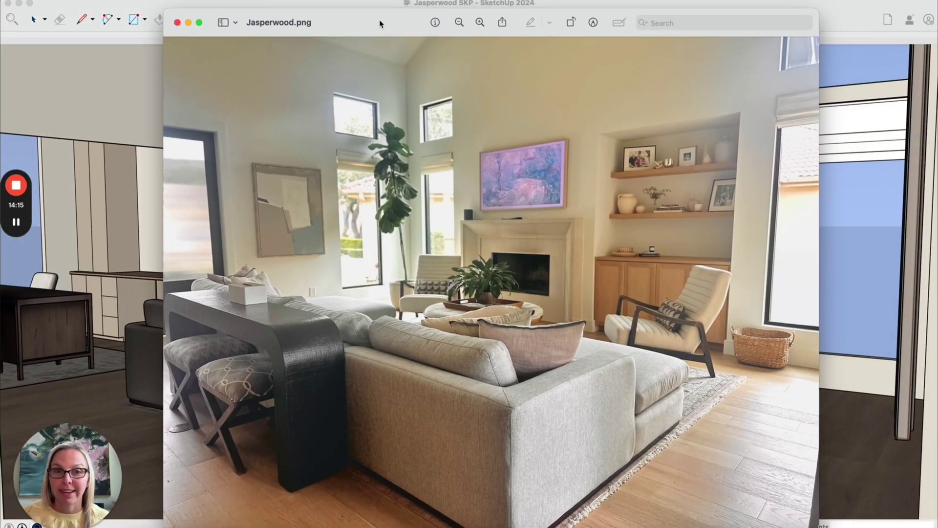
{"action": "left_click_drag", "start_coordinate": [381, 23], "coordinate": [461, 30]}
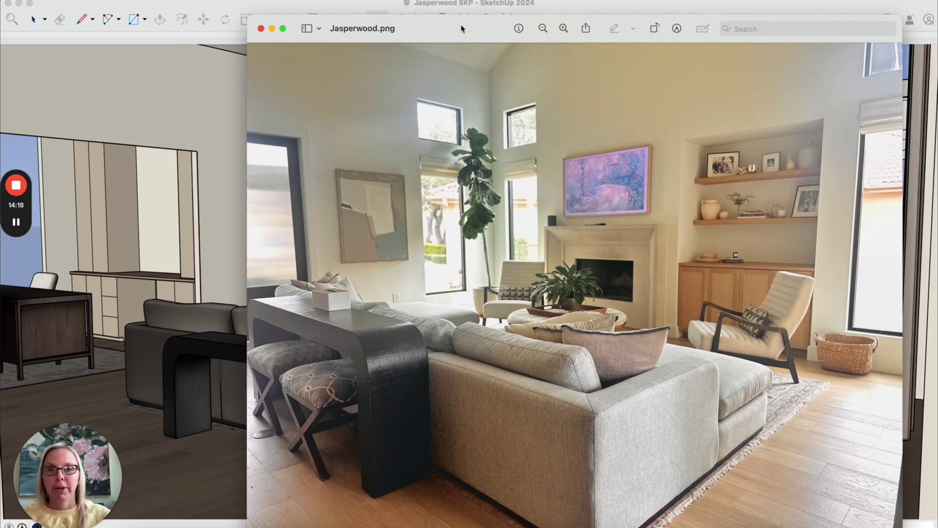
{"action": "double_click", "coordinate": [626, 34]}
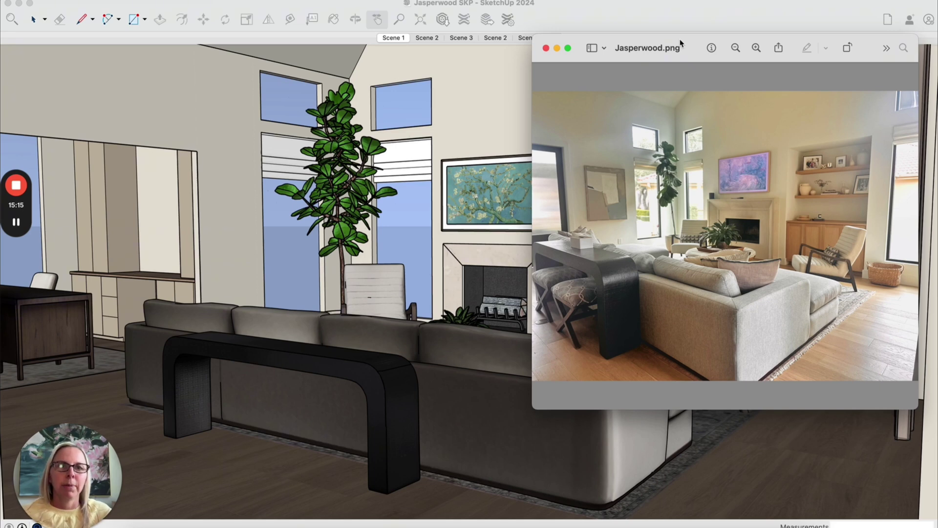
Step: Close the room photo and browse ArchSynth's Student $9, Pro $24 and Business $199 plans
{"action": "key", "text": "super+w"}
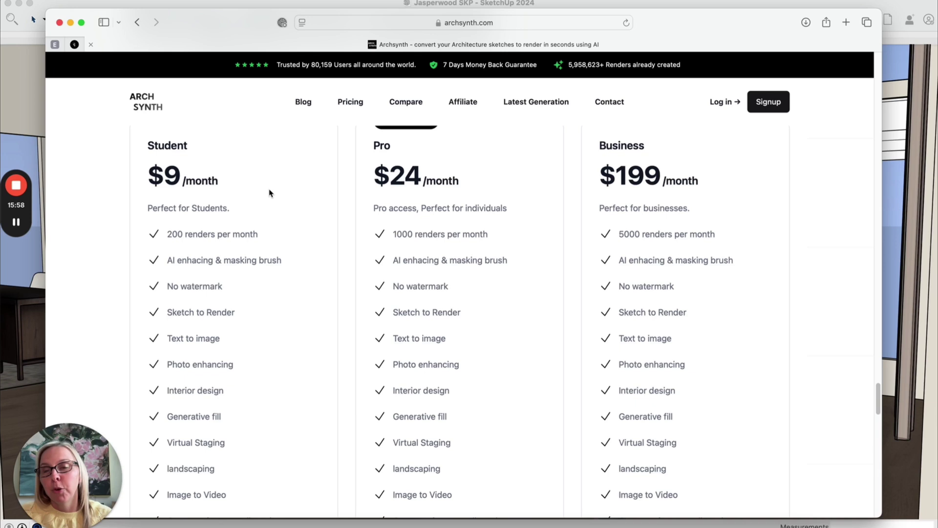
{"action": "scroll", "coordinate": [269, 194], "scroll_direction": "down", "scroll_amount": 2}
{"action": "scroll", "coordinate": [269, 196], "scroll_direction": "up", "scroll_amount": 2}
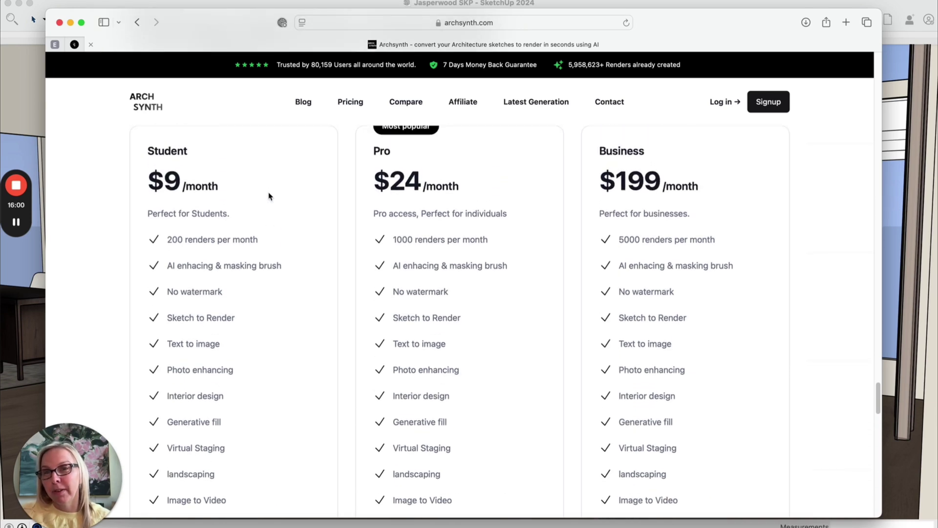
{"action": "scroll", "coordinate": [207, 200], "scroll_direction": "up", "scroll_amount": 1}
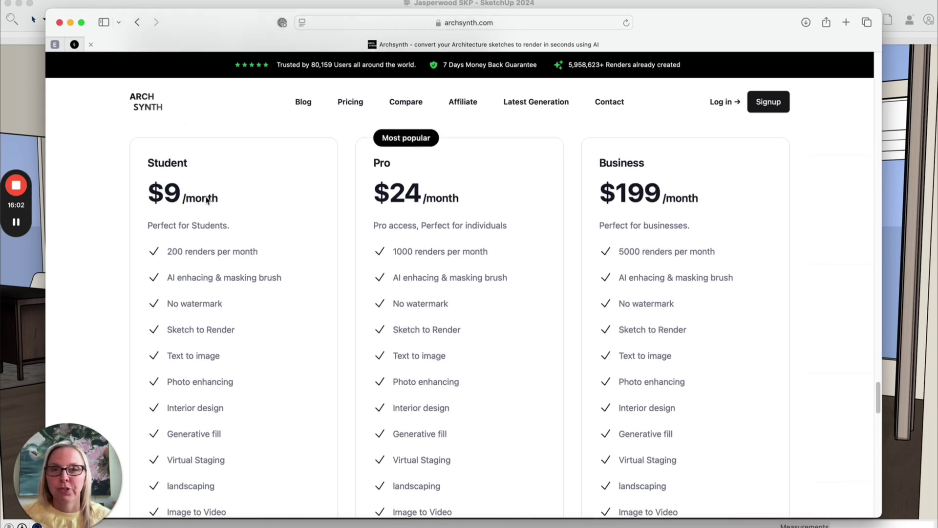
{"action": "scroll", "coordinate": [207, 200], "scroll_direction": "up", "scroll_amount": 1}
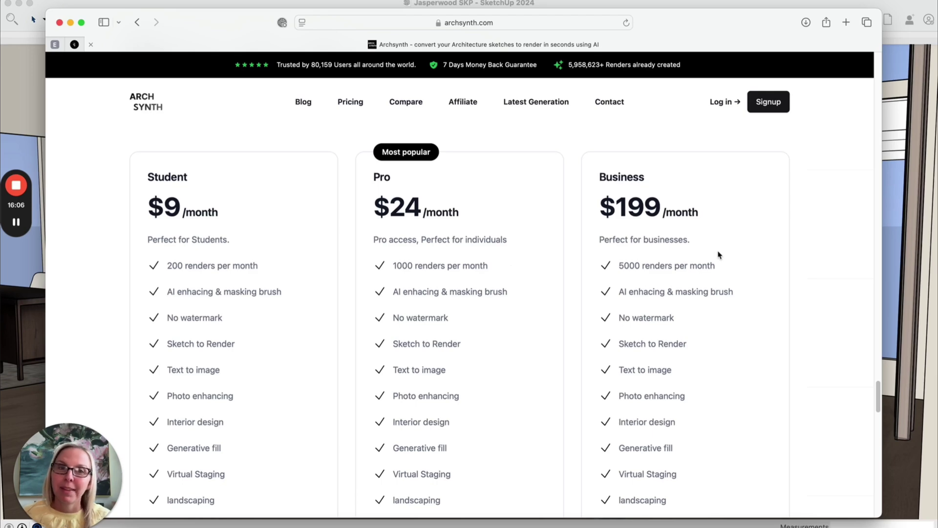
{"action": "scroll", "coordinate": [718, 254], "scroll_direction": "down", "scroll_amount": 6}
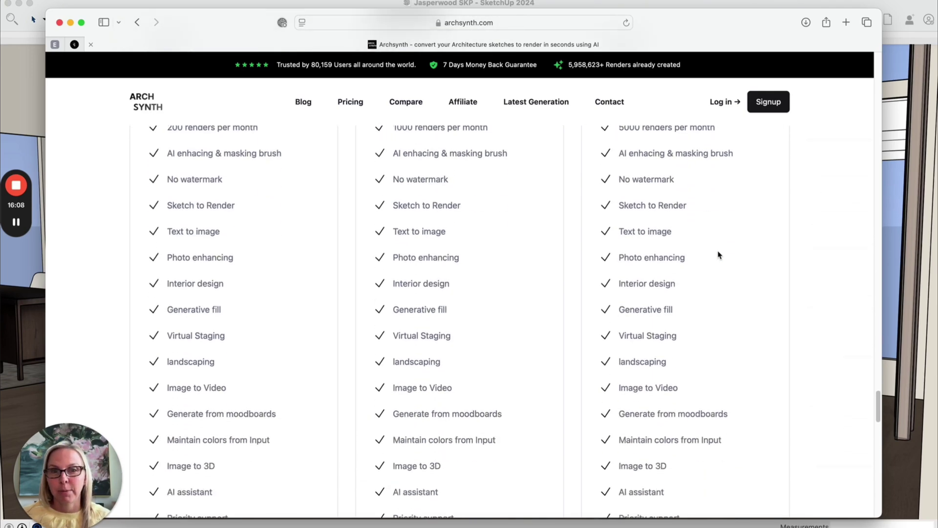
{"action": "scroll", "coordinate": [718, 255], "scroll_direction": "up", "scroll_amount": 4}
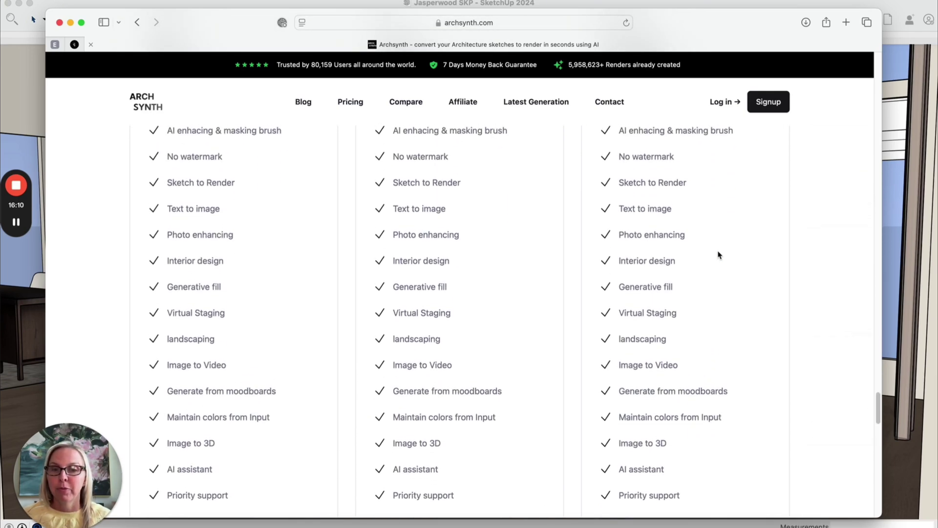
{"action": "scroll", "coordinate": [439, 233], "scroll_direction": "up", "scroll_amount": 3}
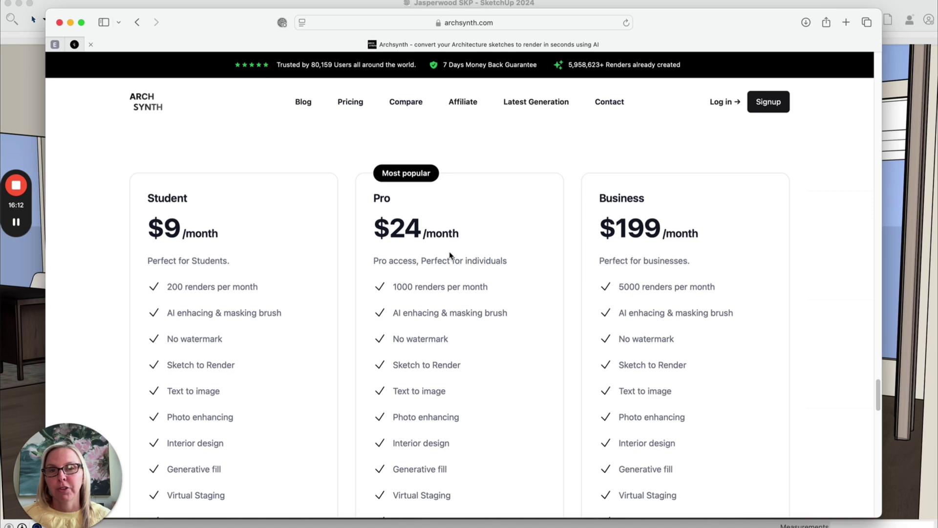
{"action": "scroll", "coordinate": [430, 204], "scroll_direction": "down", "scroll_amount": 6}
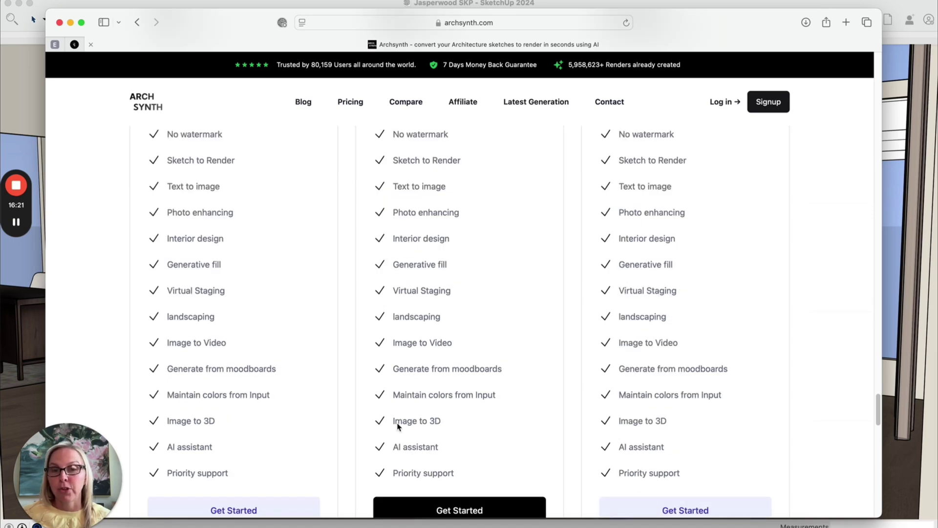
{"action": "scroll", "coordinate": [435, 440], "scroll_direction": "down", "scroll_amount": 1}
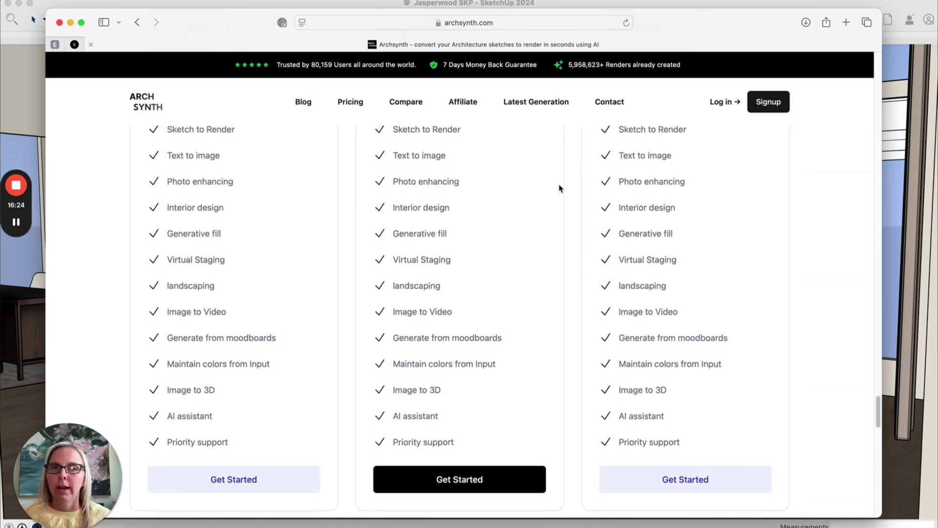
{"action": "scroll", "coordinate": [560, 189], "scroll_direction": "up", "scroll_amount": 15}
{"action": "scroll", "coordinate": [560, 188], "scroll_direction": "down", "scroll_amount": 3}
{"action": "scroll", "coordinate": [560, 189], "scroll_direction": "down", "scroll_amount": 5}
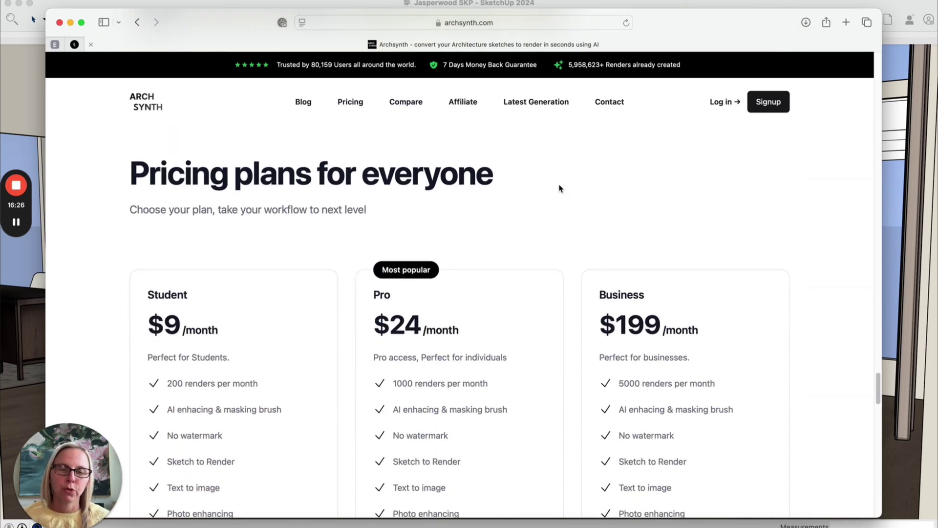